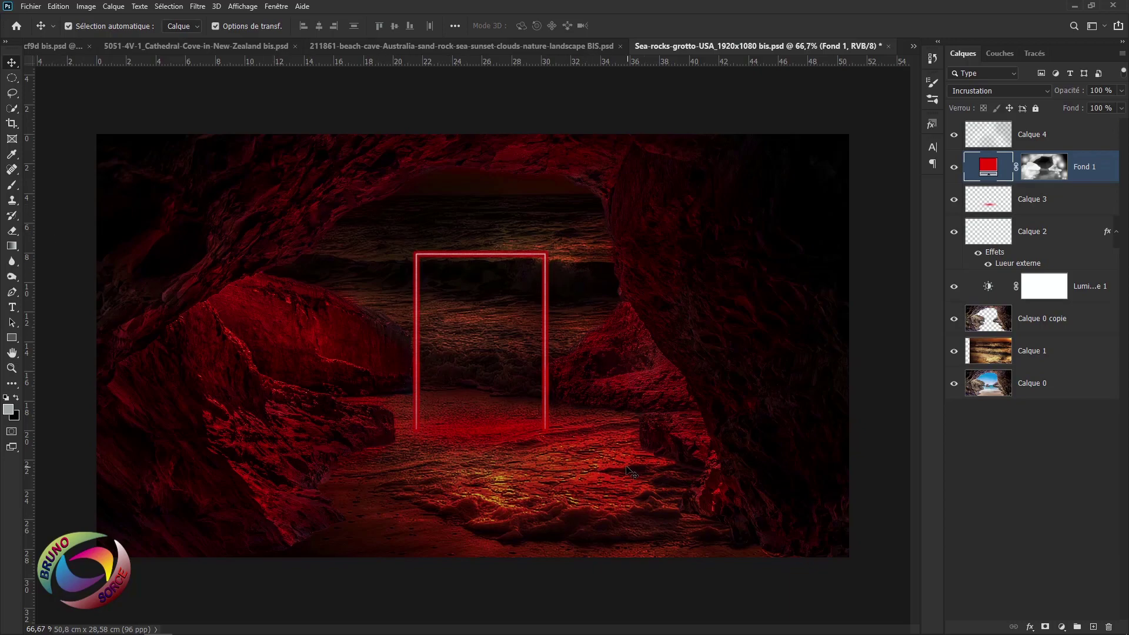
Step: Compare the beach-cave and Cathedral-Cove composites with their original photos through layer visibility, and show the 35ab7d28185f0068b01c2fb04d35cf9d bis.psd document
left_click(560, 50)
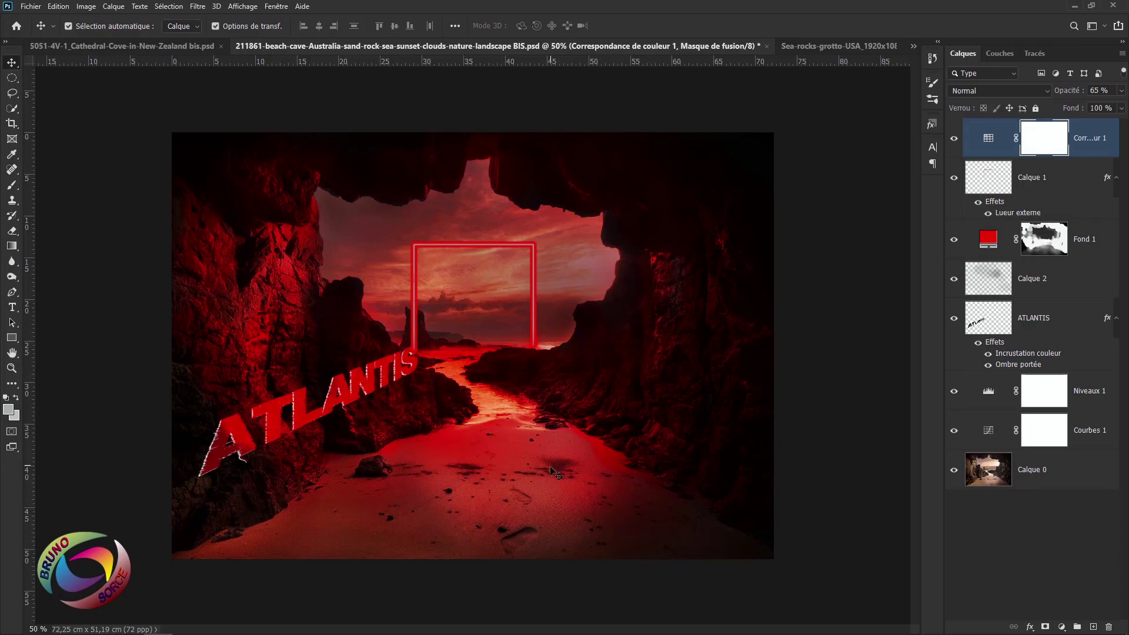
left_click(953, 471, "alt")
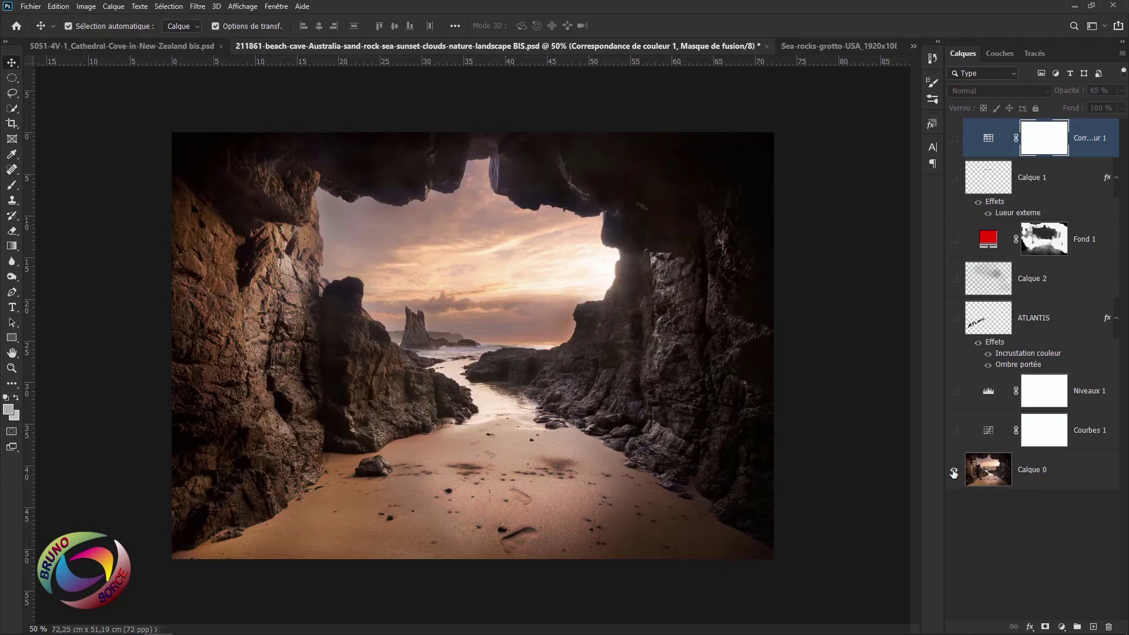
left_click(954, 472, "alt")
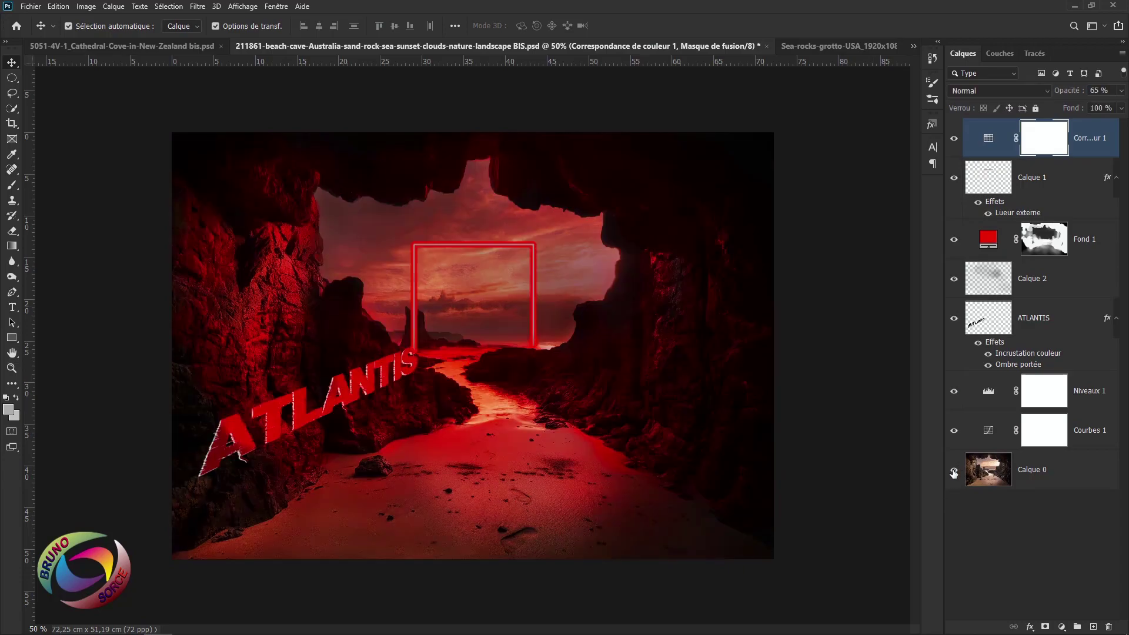
key("ctrl+shift+Tab")
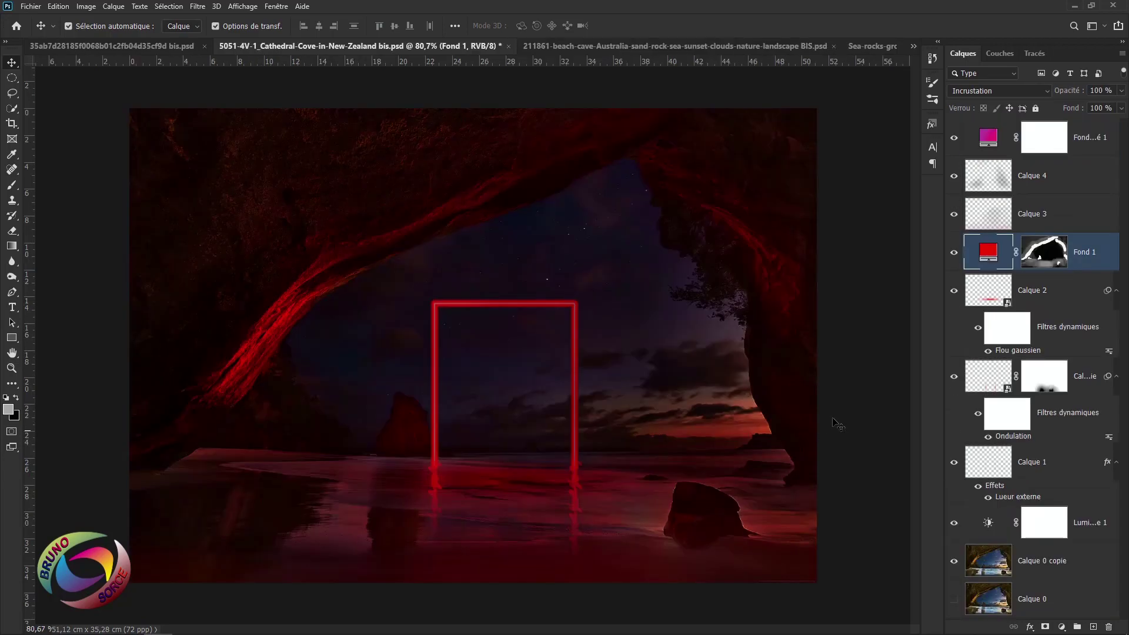
left_click(954, 563, "alt")
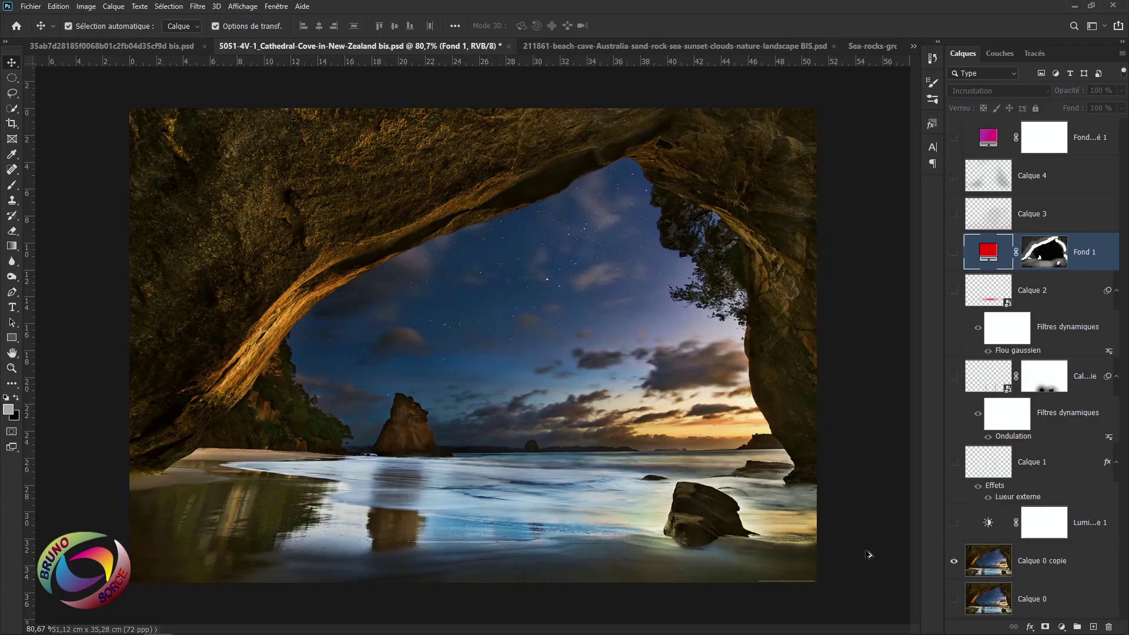
left_click(954, 563, "alt")
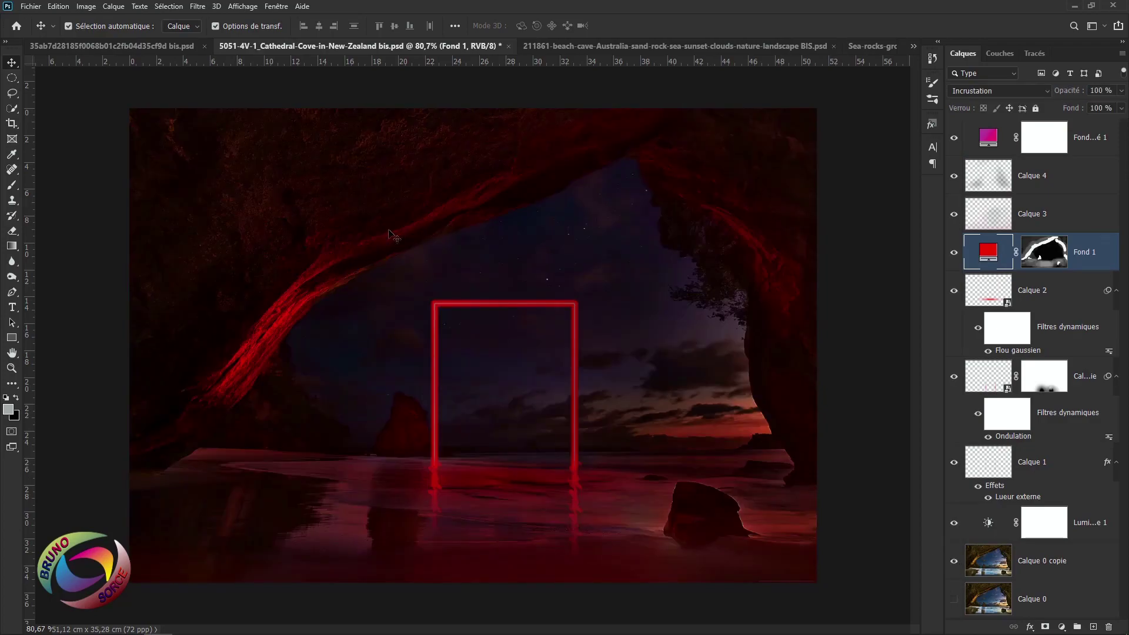
left_click(115, 47)
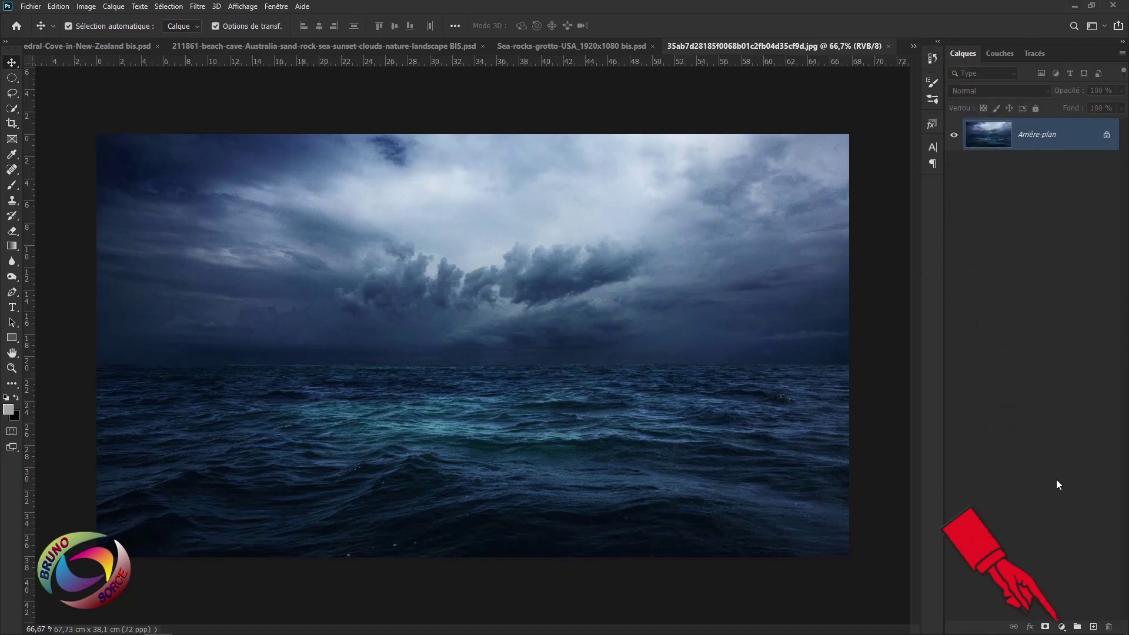
Step: Add a Luminosité/Contraste adjustment layer over the sea image with brightness -150 and contrast -20
left_click(1062, 628)
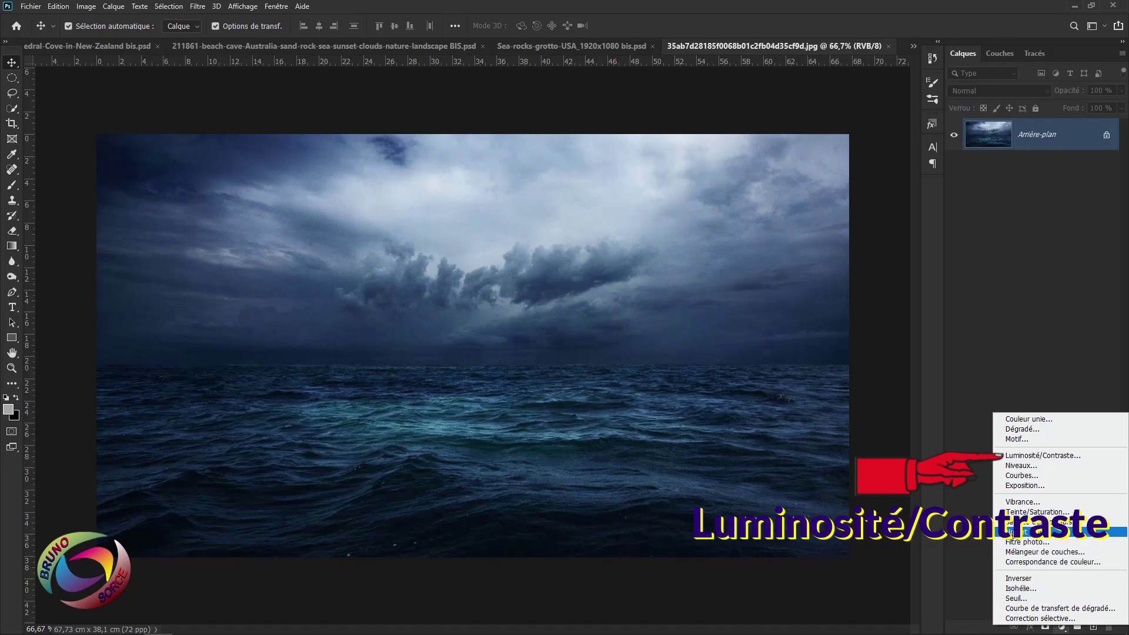
left_click(1014, 457)
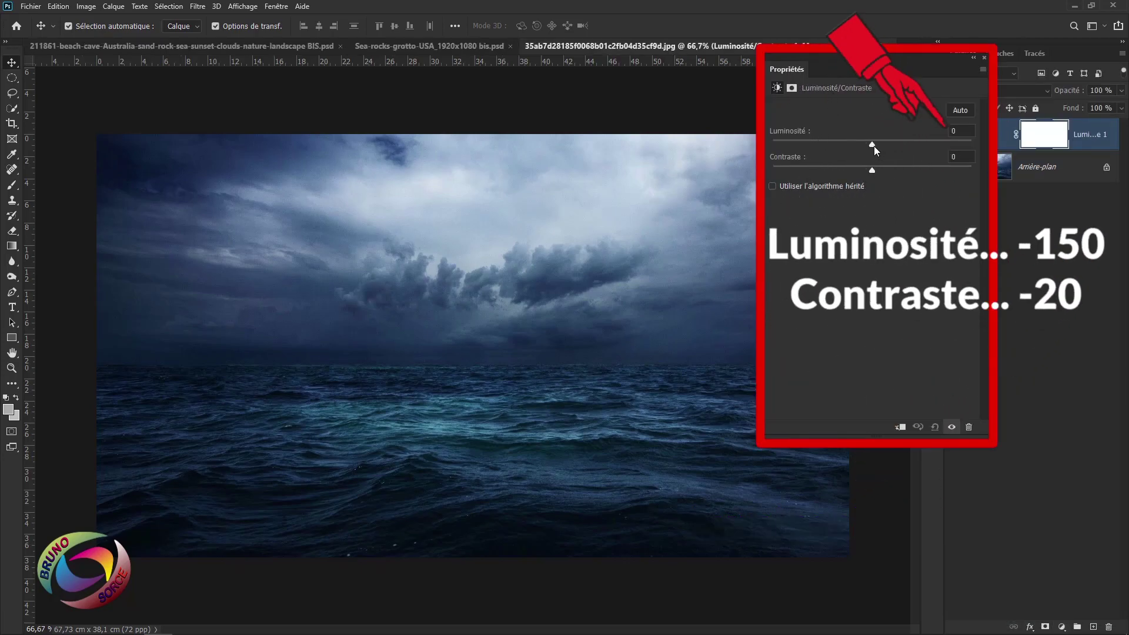
left_click_drag(874, 146, 776, 140)
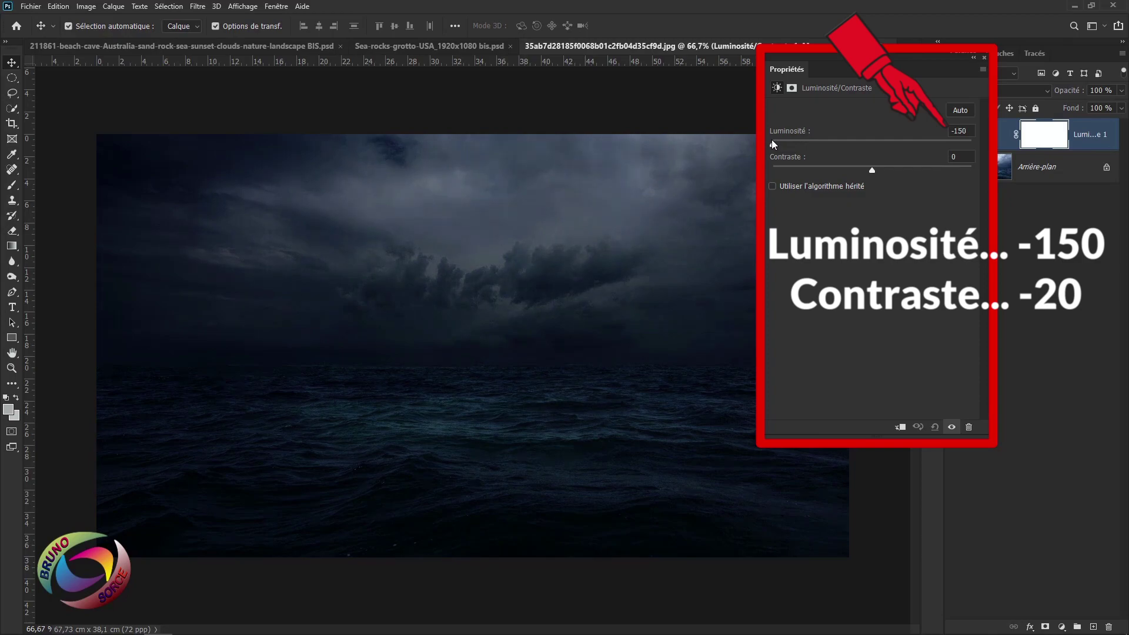
left_click_drag(872, 170, 945, 156)
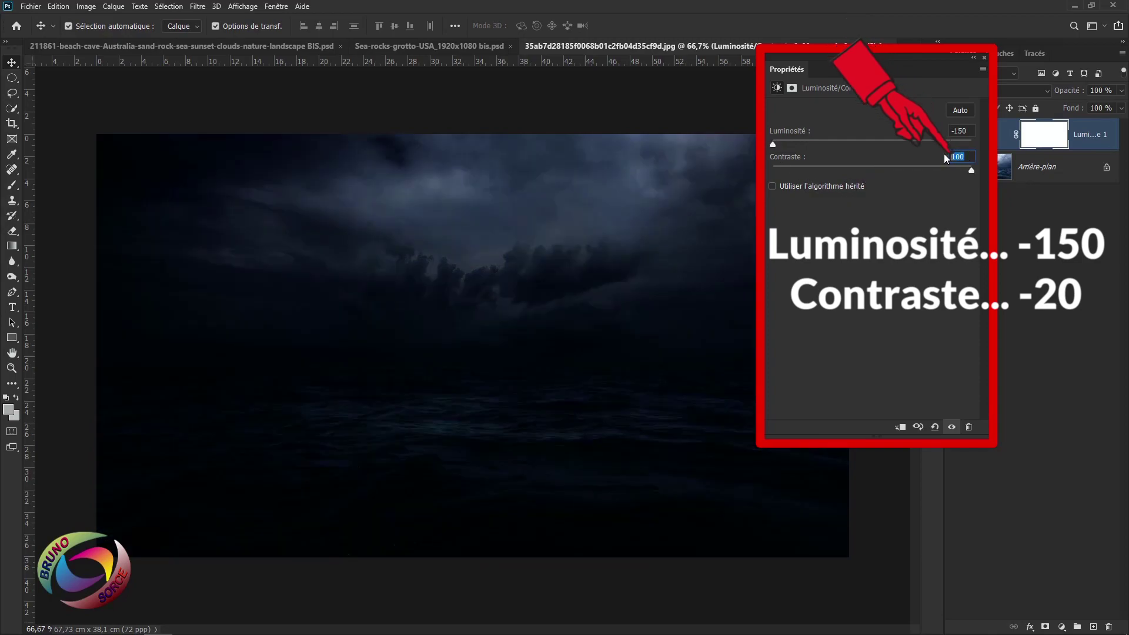
type("-20")
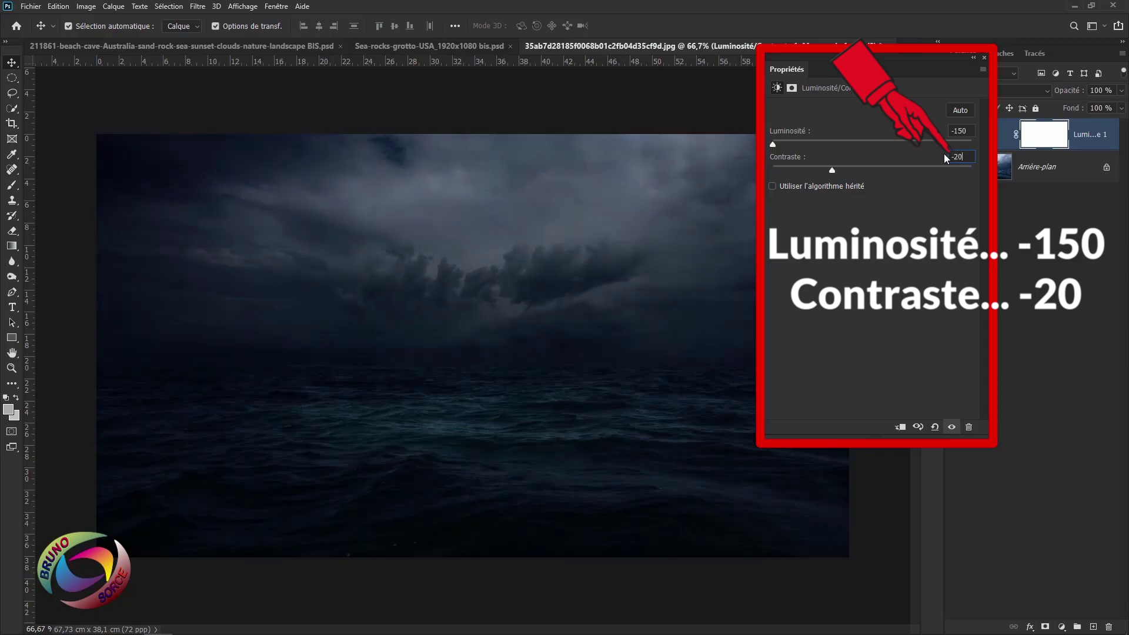
left_click(985, 60)
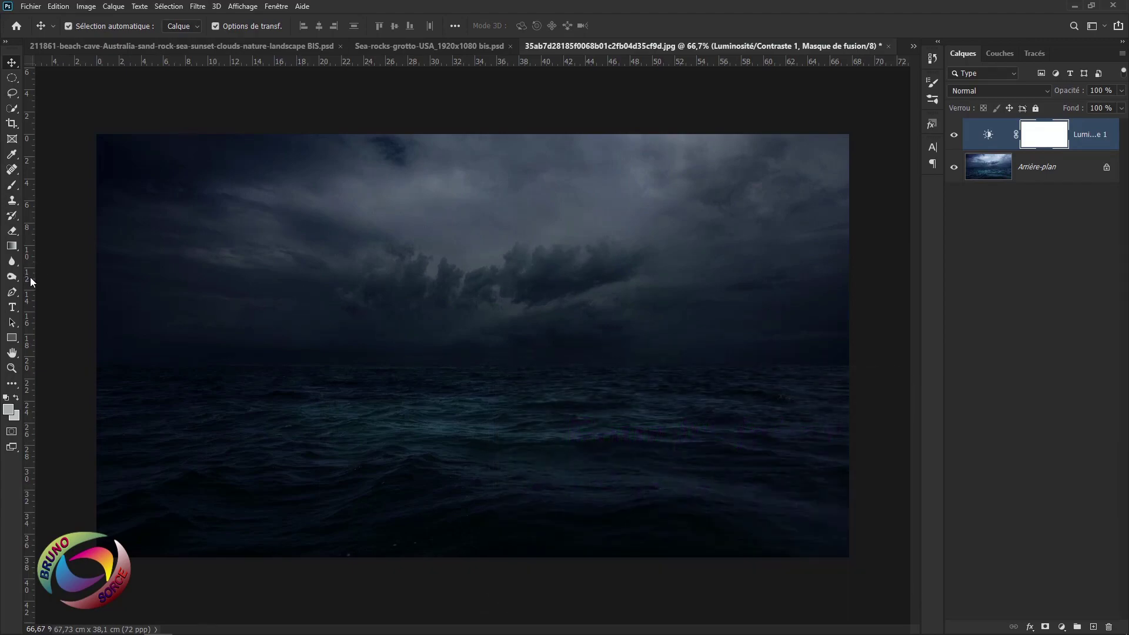
Step: Place vertical guides at about 34 cm and 23 cm, and horizontal guides at about 26 cm and 12 cm
left_click_drag(30, 277, 470, 345)
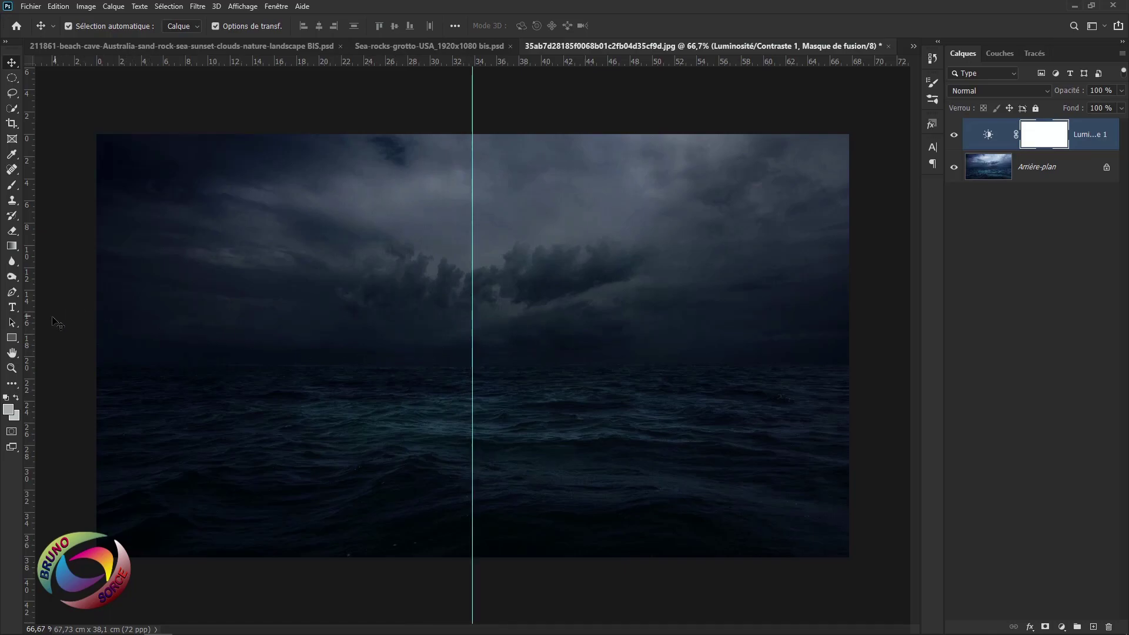
left_click_drag(29, 322, 349, 357)
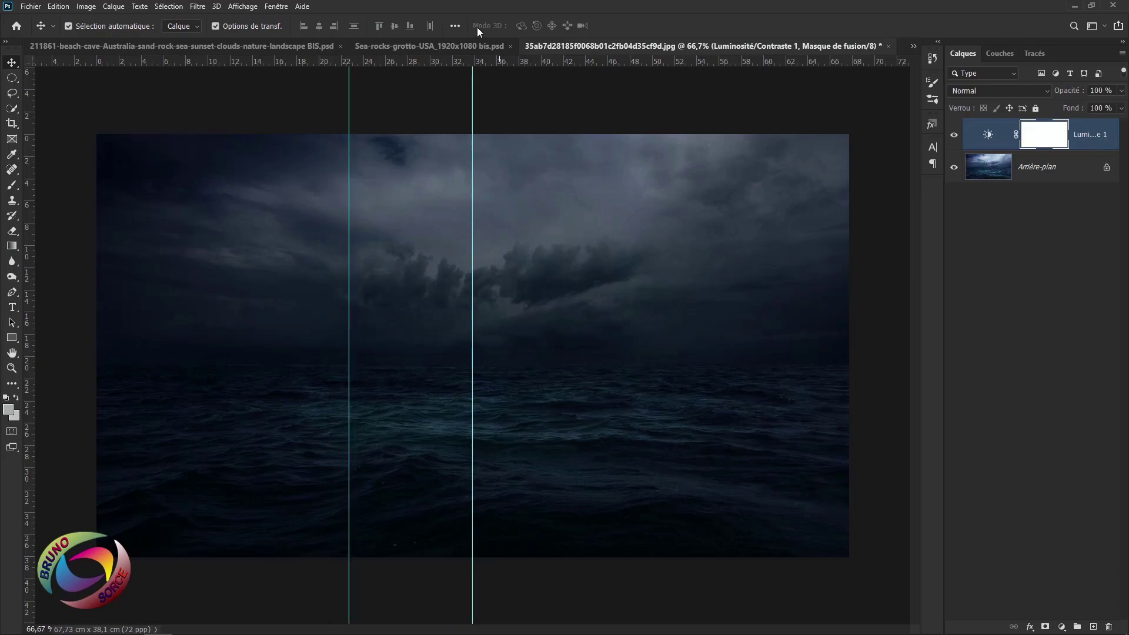
left_click_drag(435, 60, 447, 418)
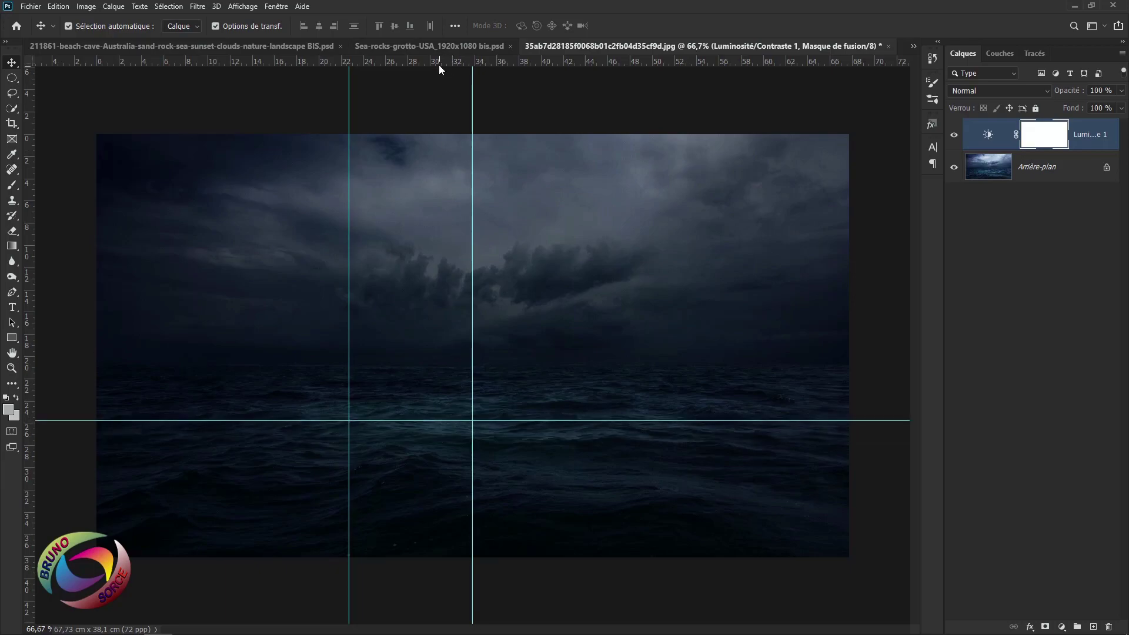
left_click_drag(439, 61, 447, 267)
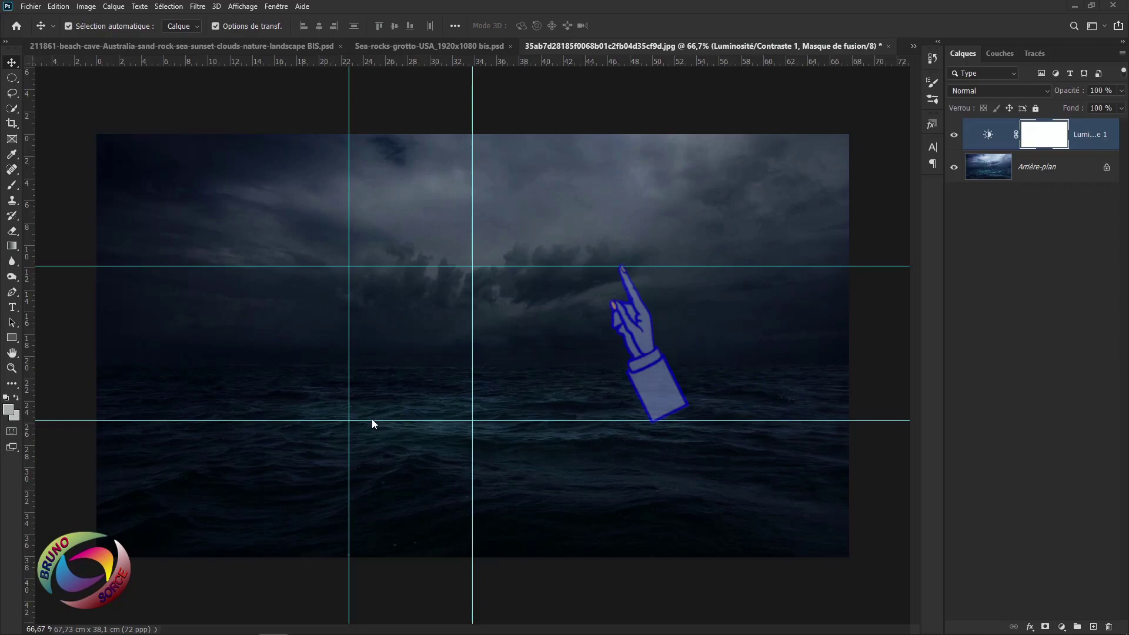
Step: Select the Brush tool and choose a light grey foreground colour
left_click(12, 186)
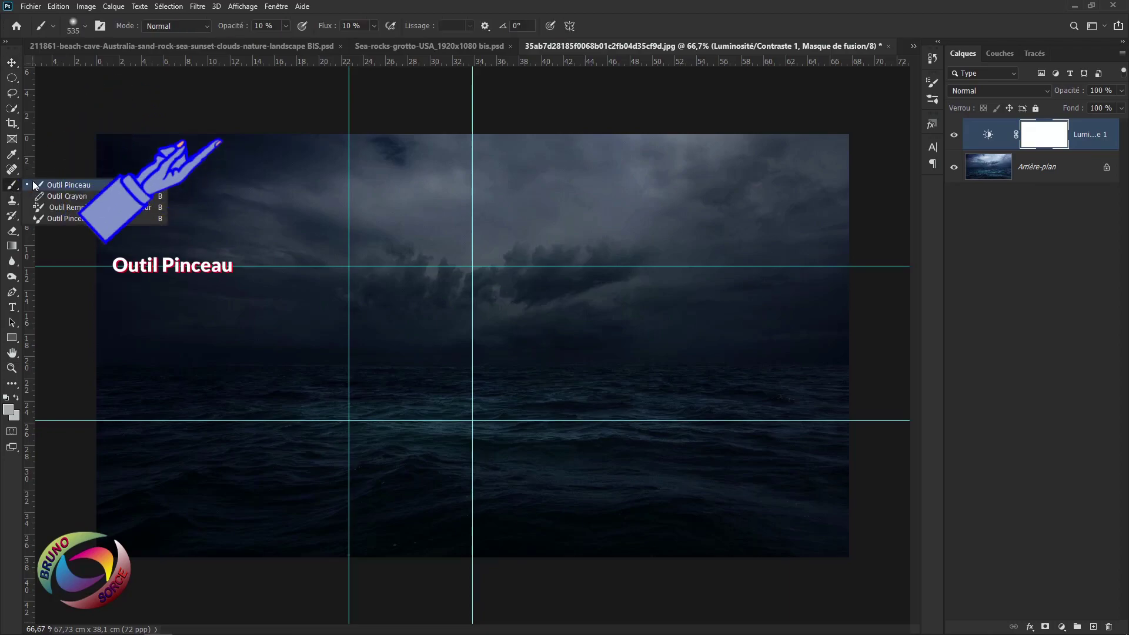
left_click(62, 186)
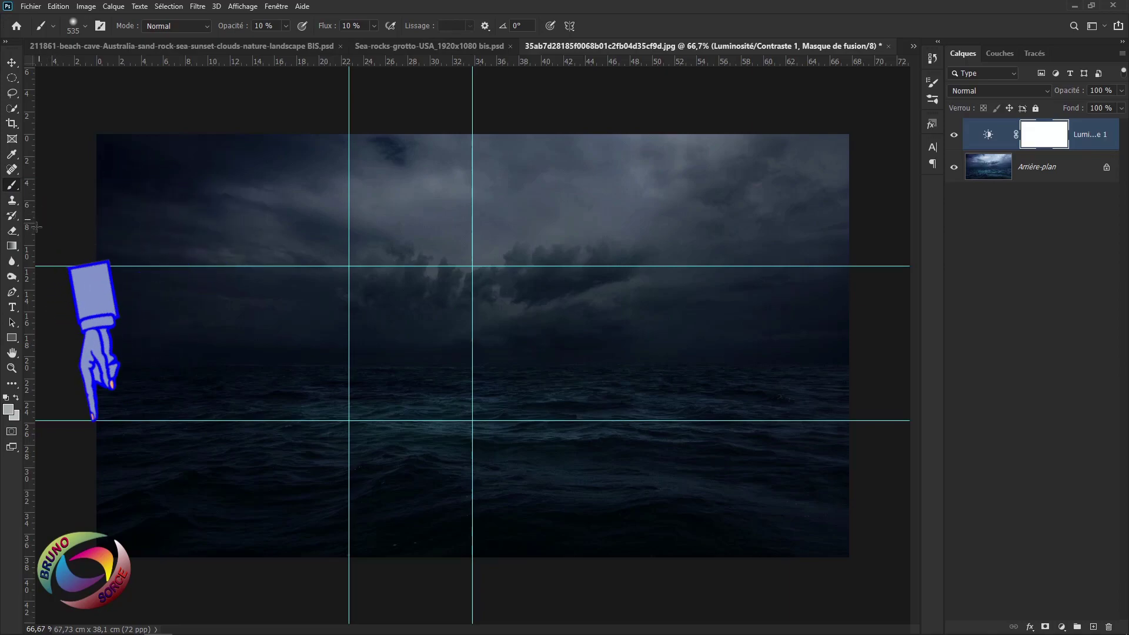
left_click(8, 411)
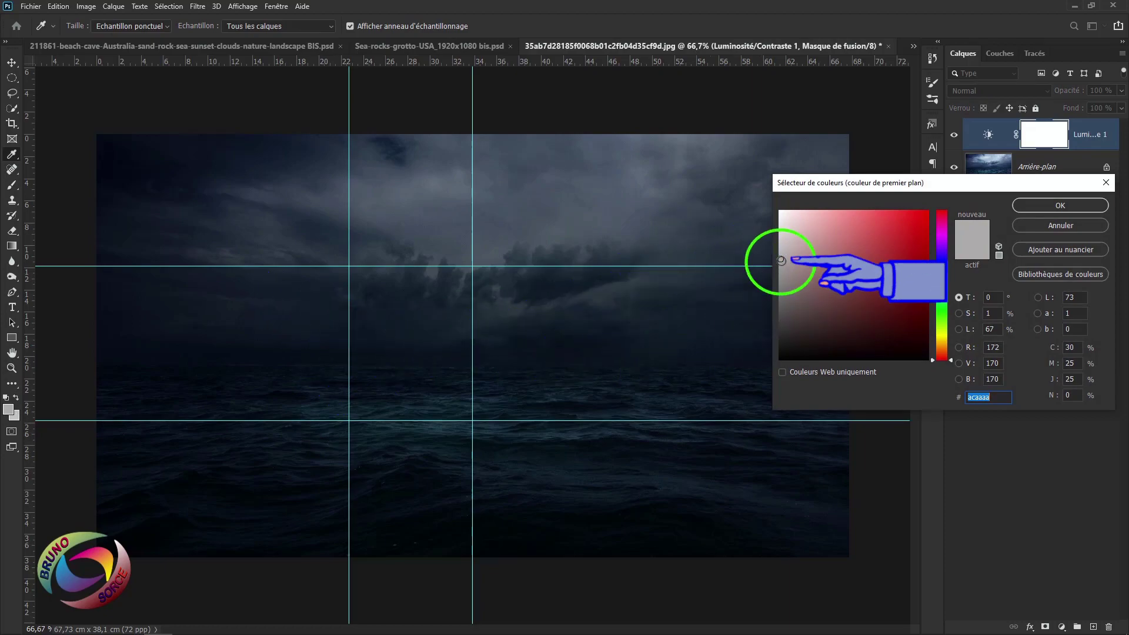
left_click(781, 258)
left_click(1061, 205)
Step: Set up the brush with 100% opacity and flow, a 4 px tip, 100% hardness and 1% spacing
key("b")
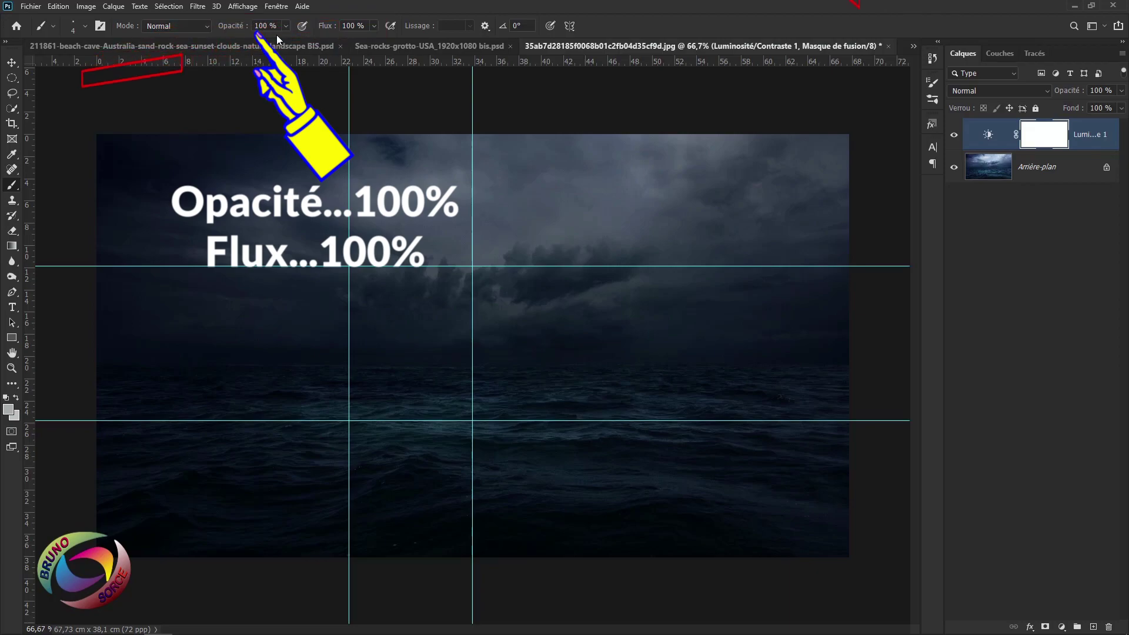
left_click(100, 26)
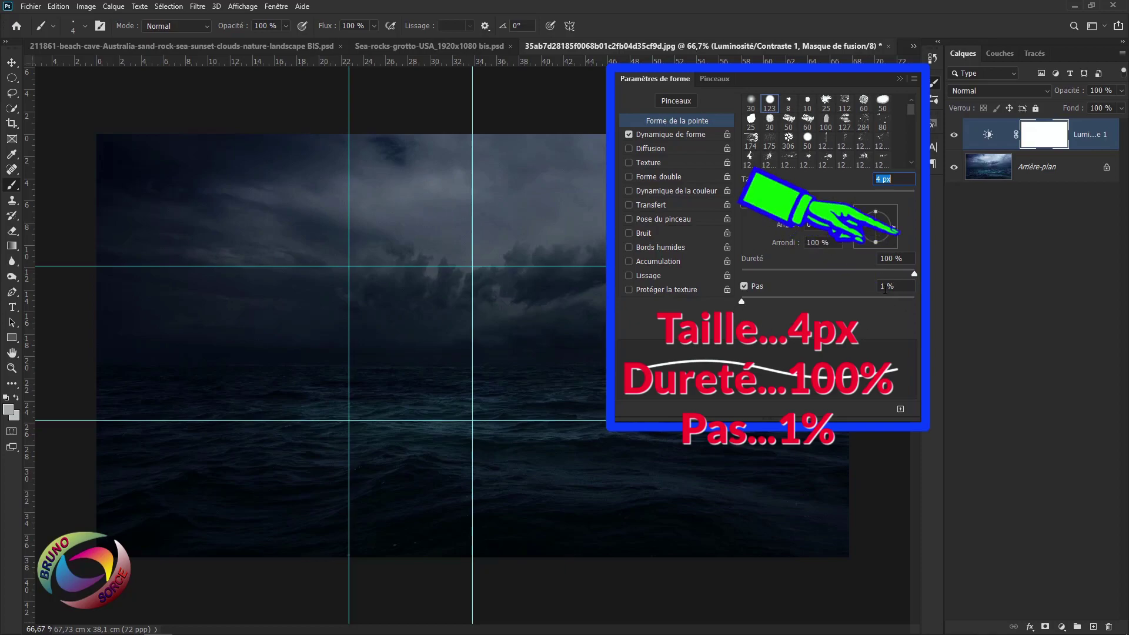
left_click(901, 78)
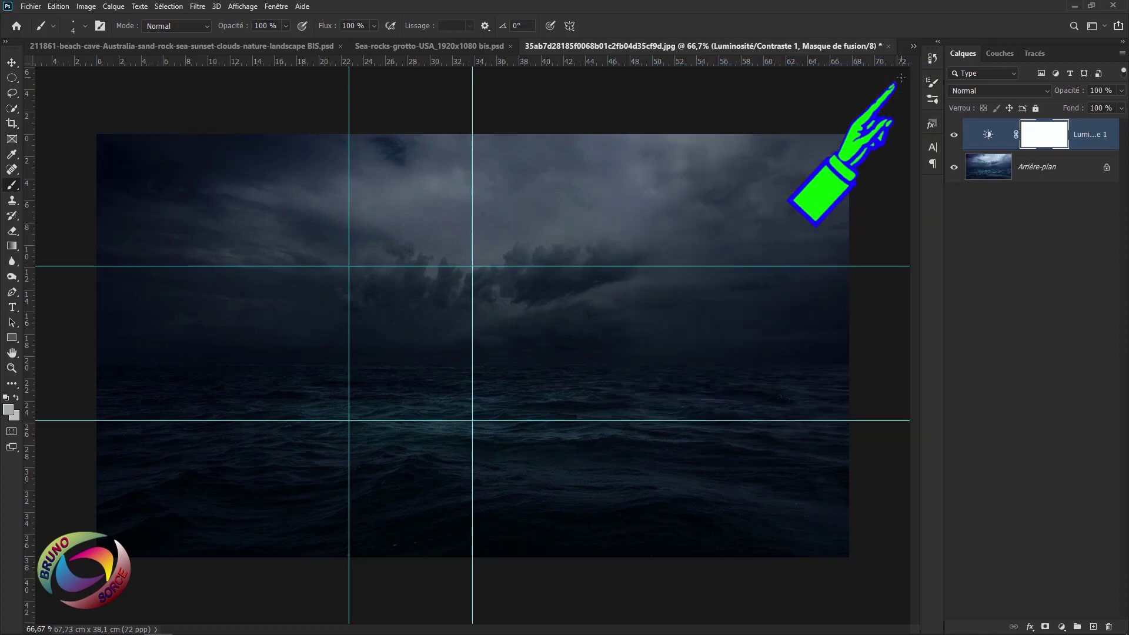
Step: Create a new layer above the Luminosité/Contraste adjustment and set the Pen tool to Tracé mode
left_click(1087, 134)
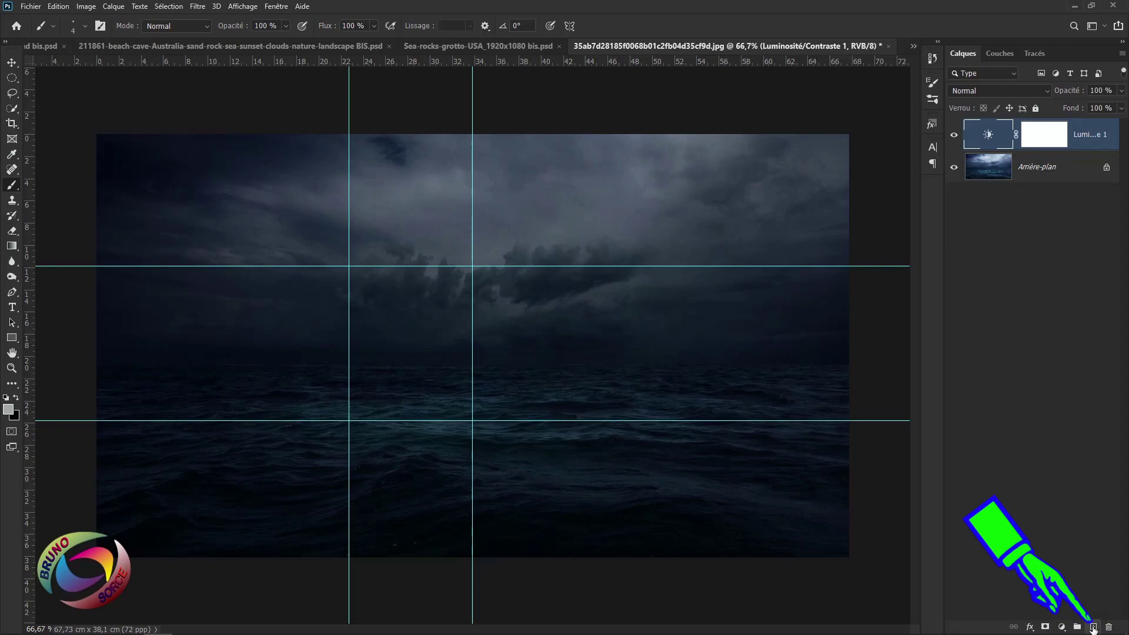
left_click(1093, 627)
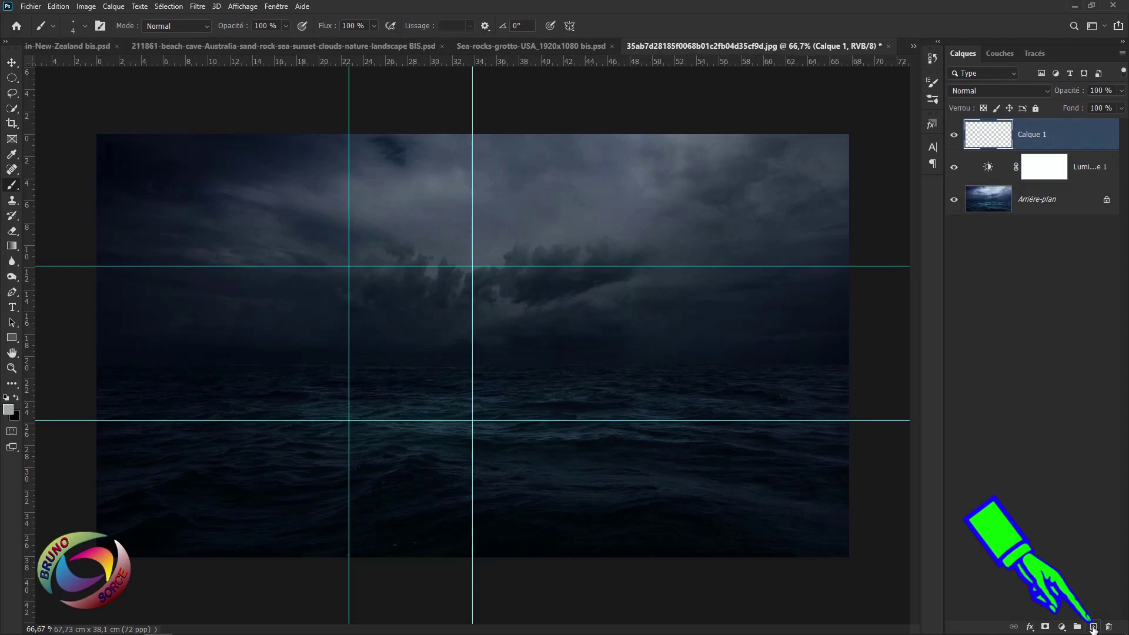
left_click(13, 292)
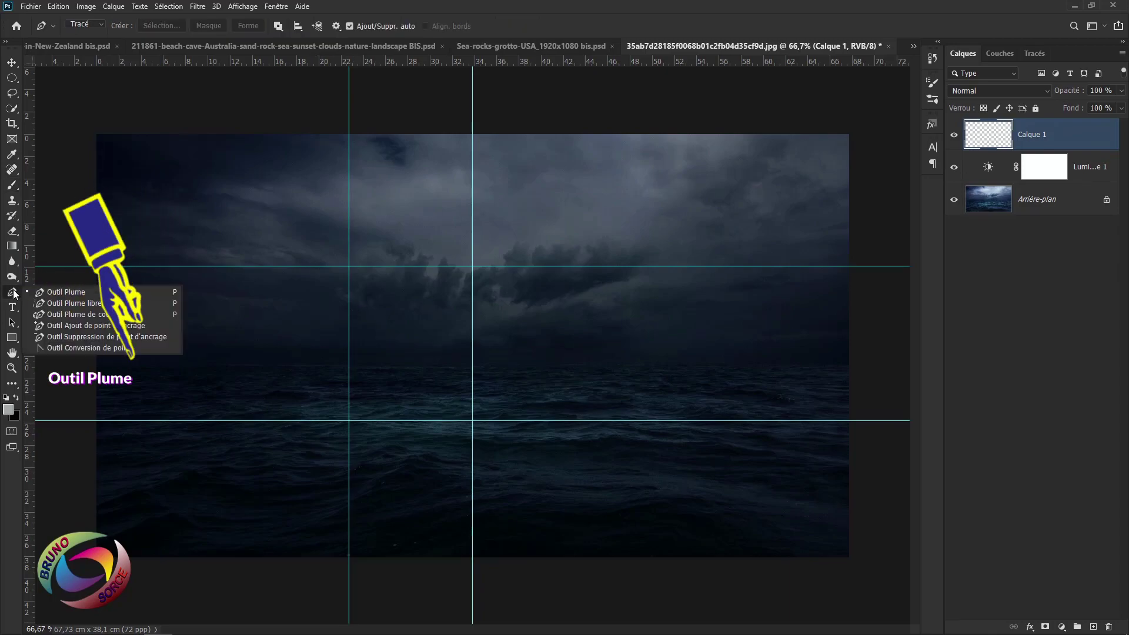
left_click(71, 291)
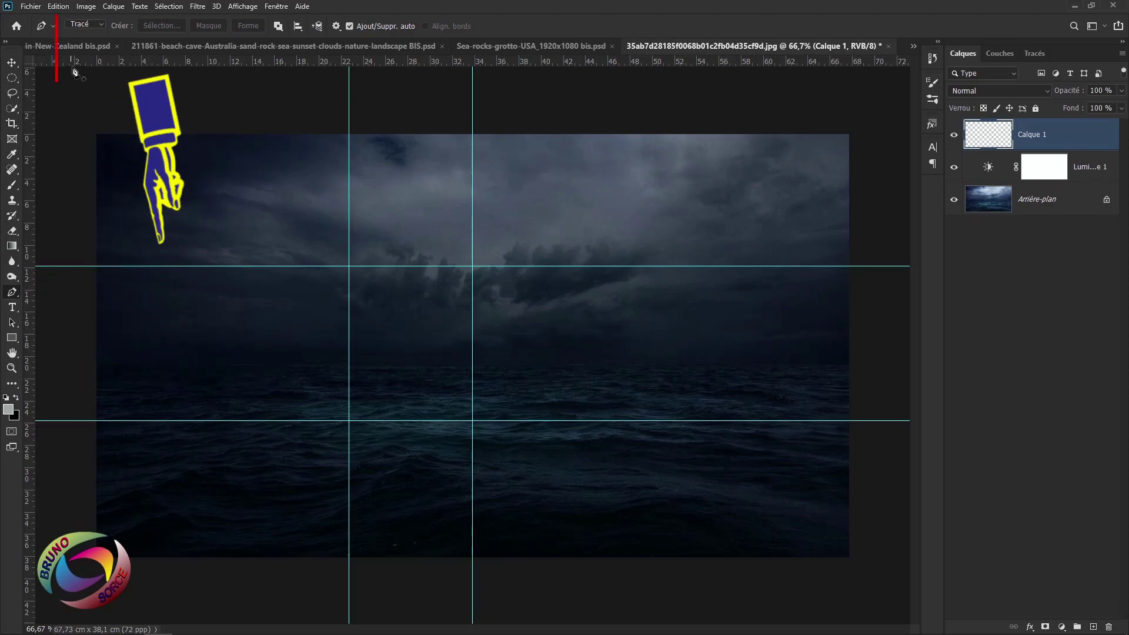
left_click(97, 25)
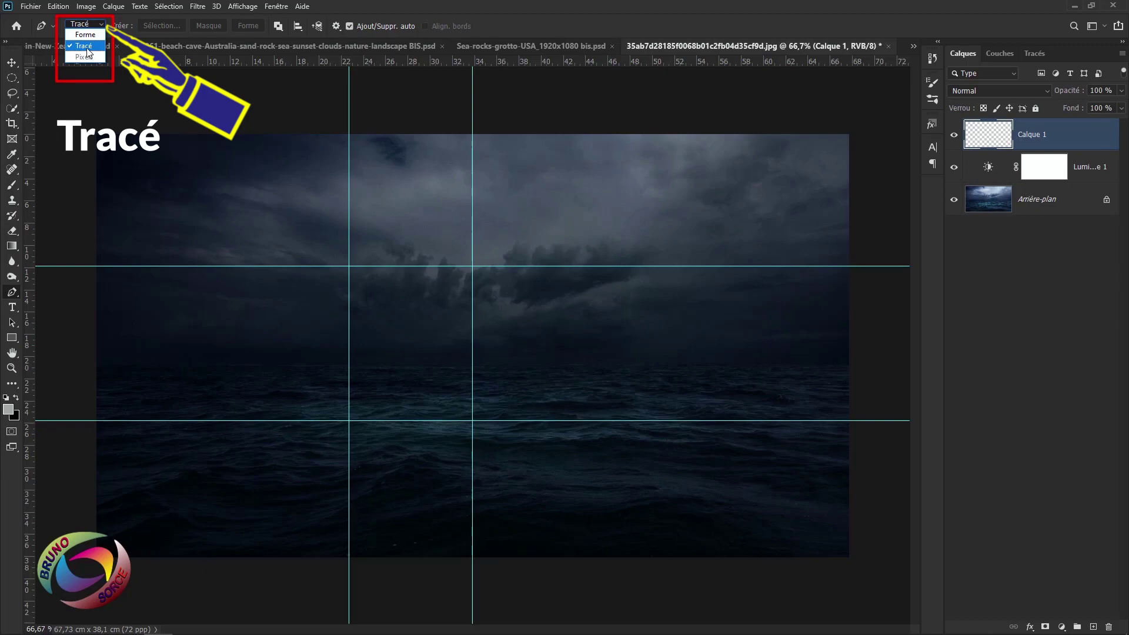
left_click(85, 46)
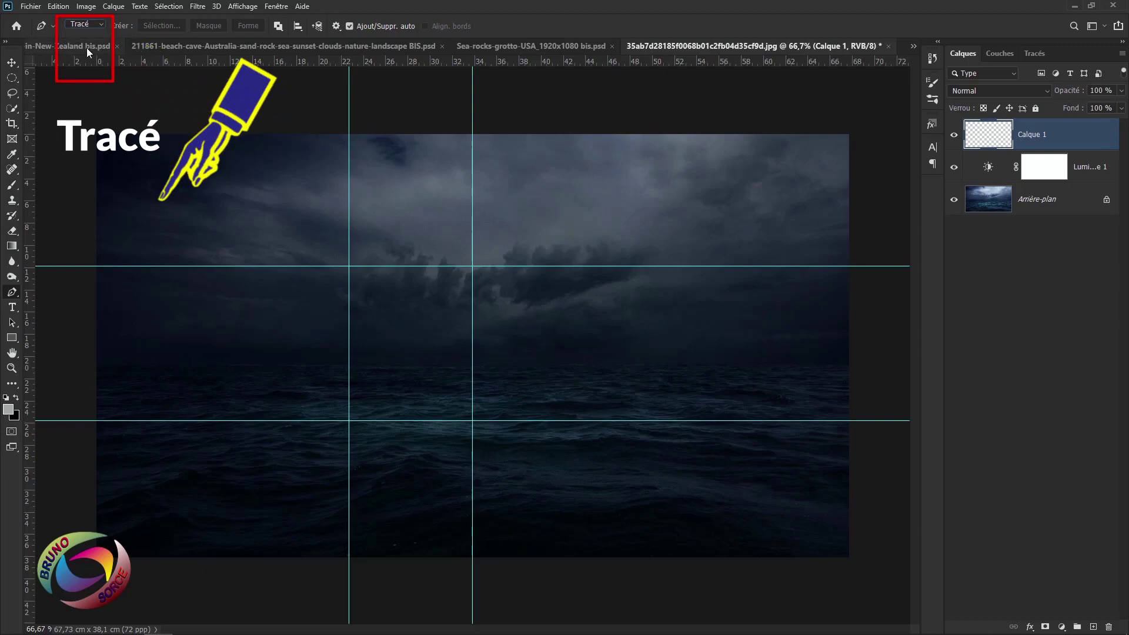
Step: Draw an open three-sided frame path through the four guide intersections, leaving the lower side open, with the path colour Rouge clair
left_click(349, 421)
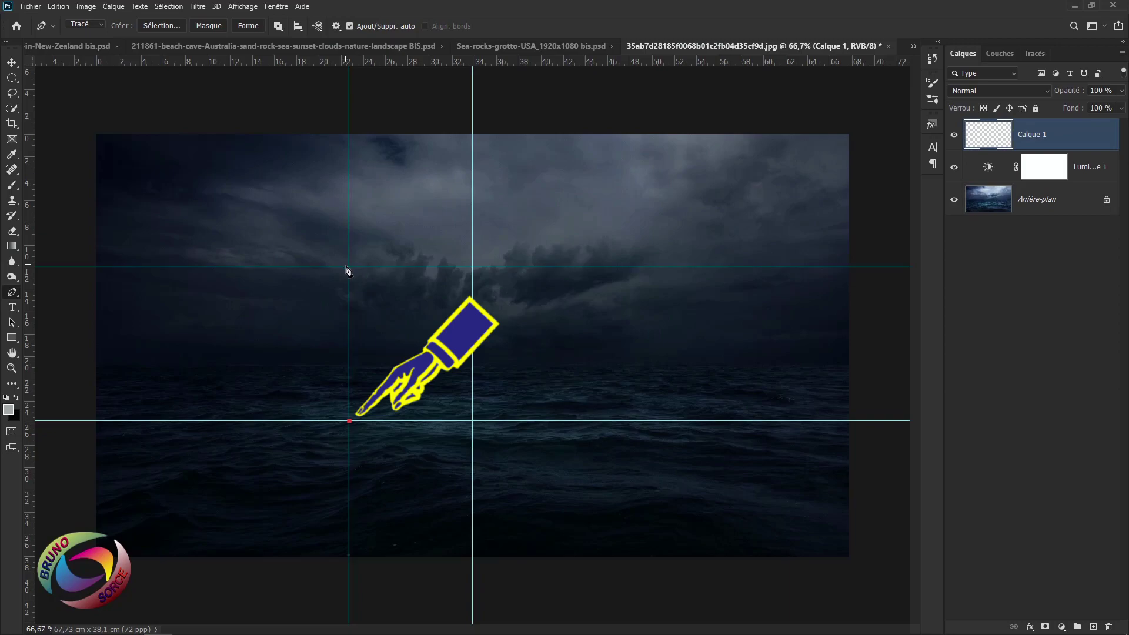
left_click(337, 27)
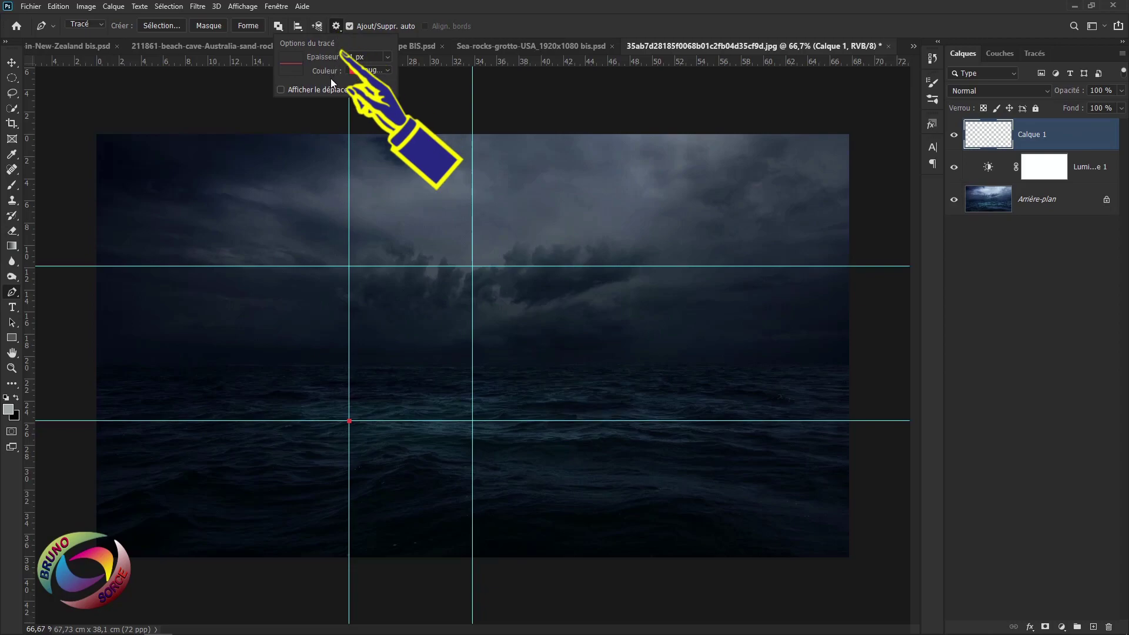
left_click(387, 69)
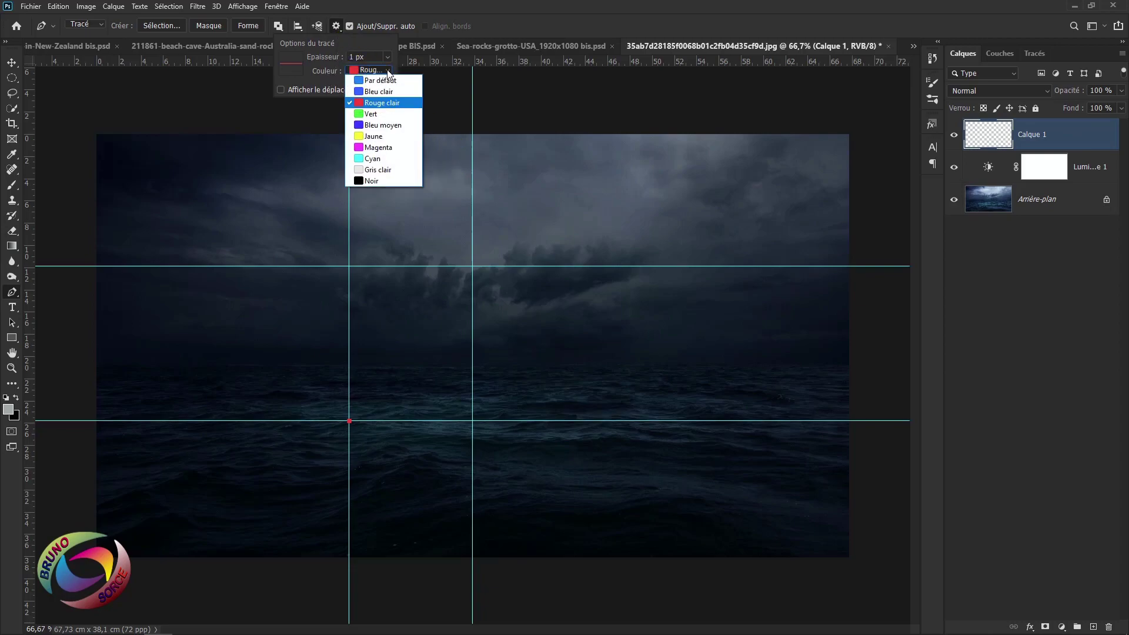
left_click(371, 103)
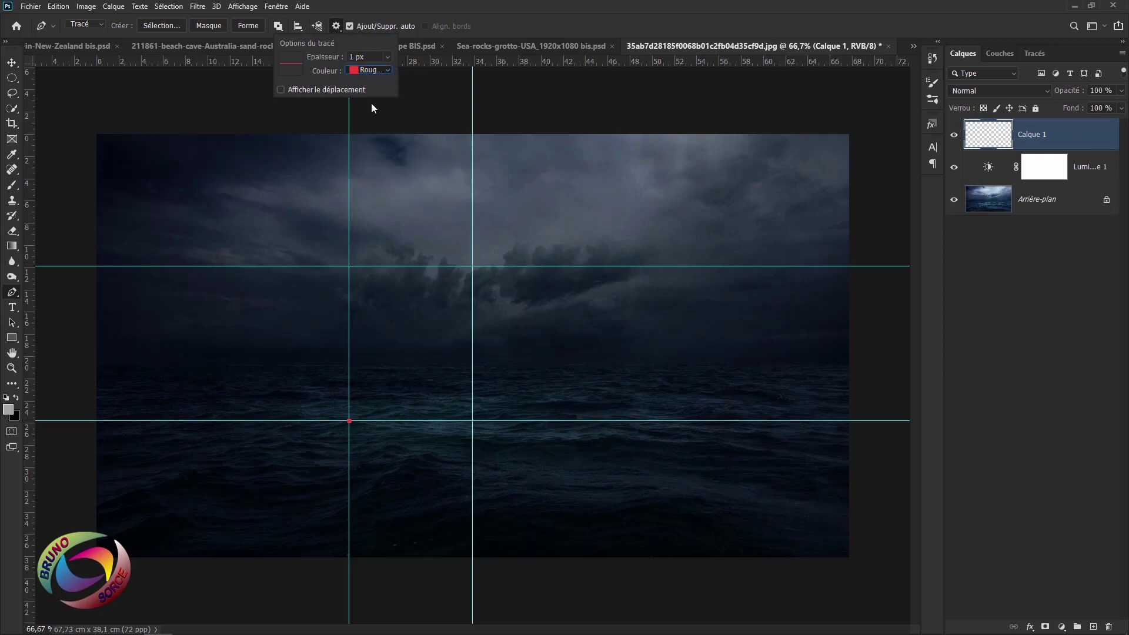
left_click(349, 267)
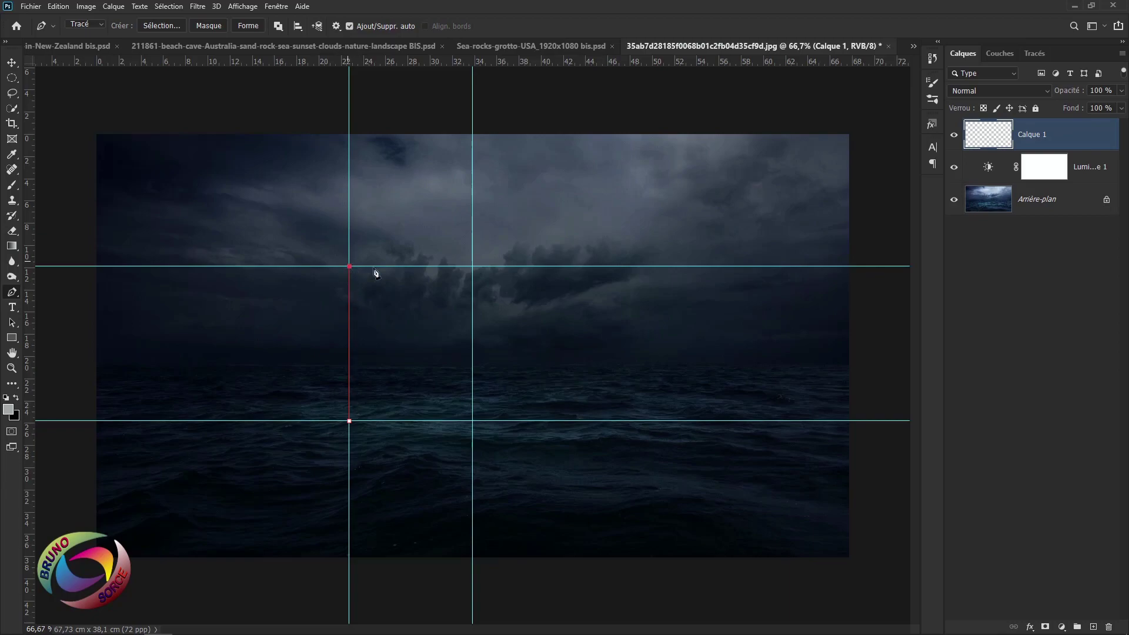
left_click(473, 266)
left_click(475, 426)
Step: Stroke the frame path with the Forme tool, without simulated pressure, and hide the guides and path
right_click(474, 421)
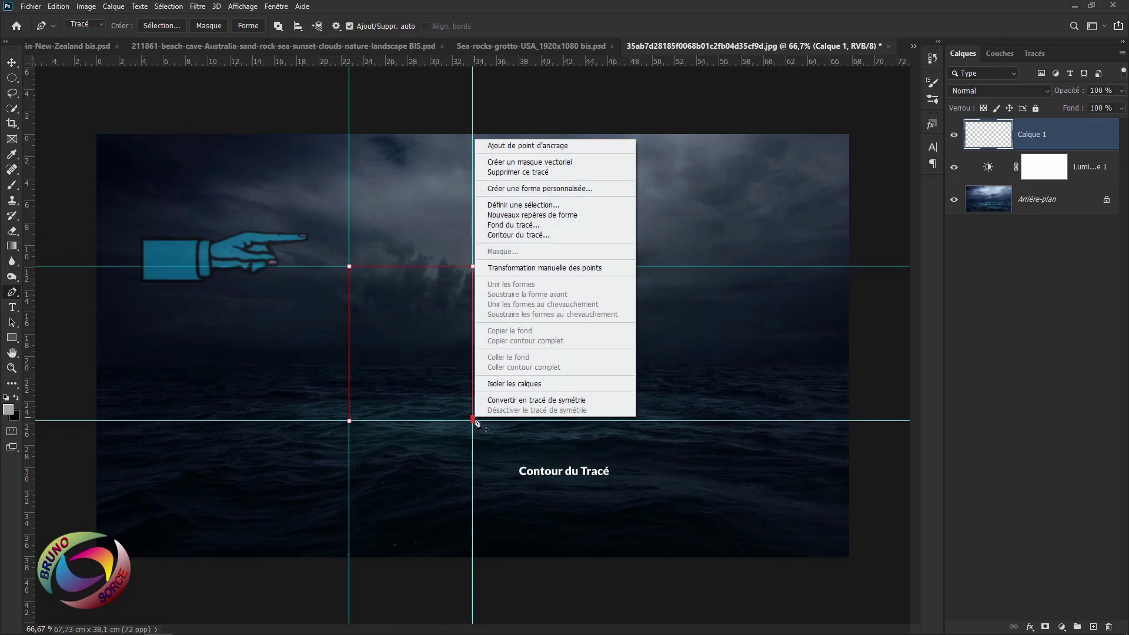
left_click(507, 236)
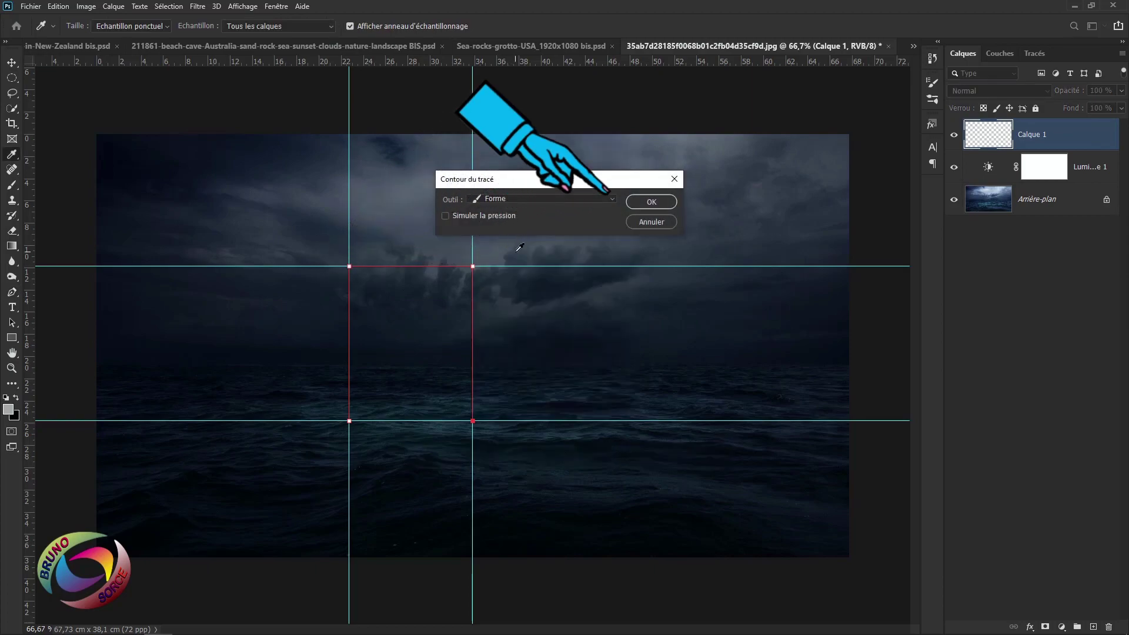
left_click(555, 200)
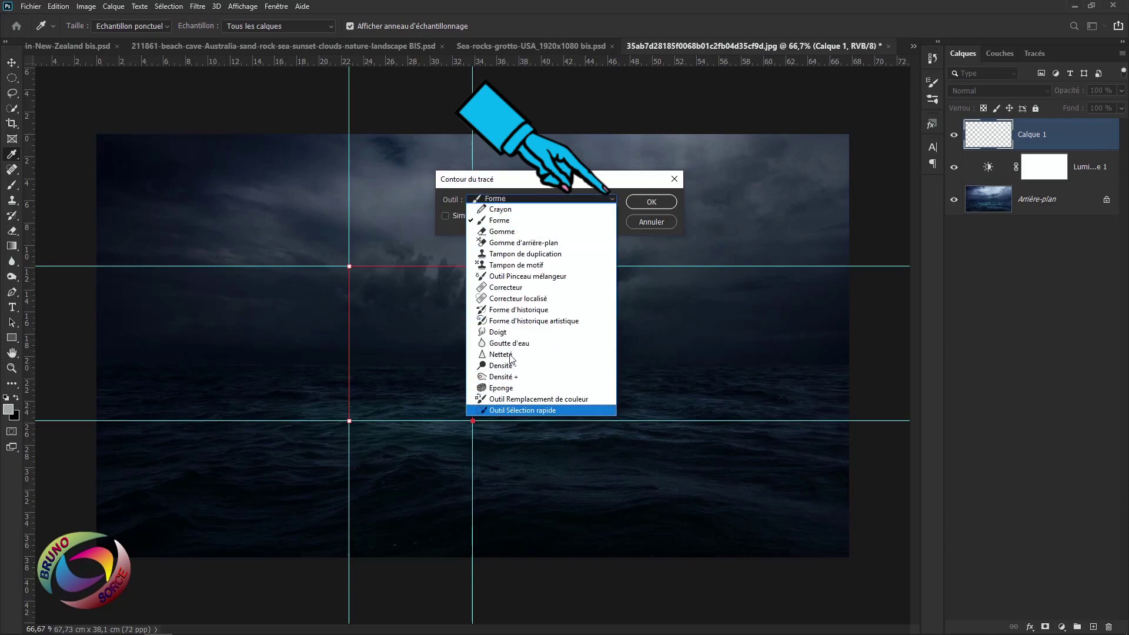
left_click(504, 222)
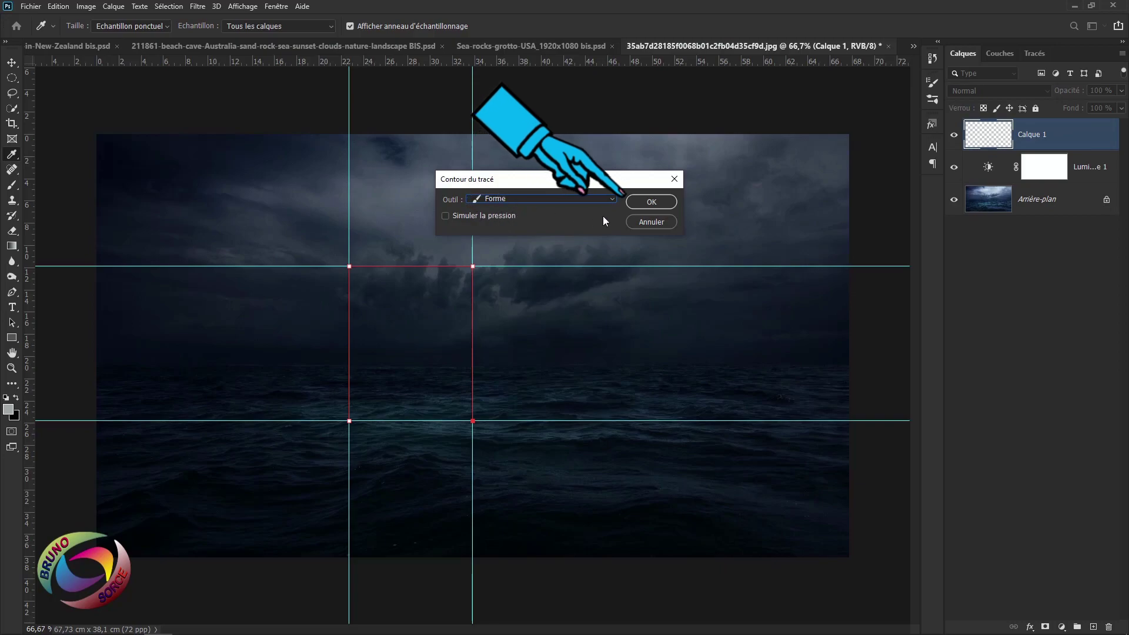
left_click(652, 201)
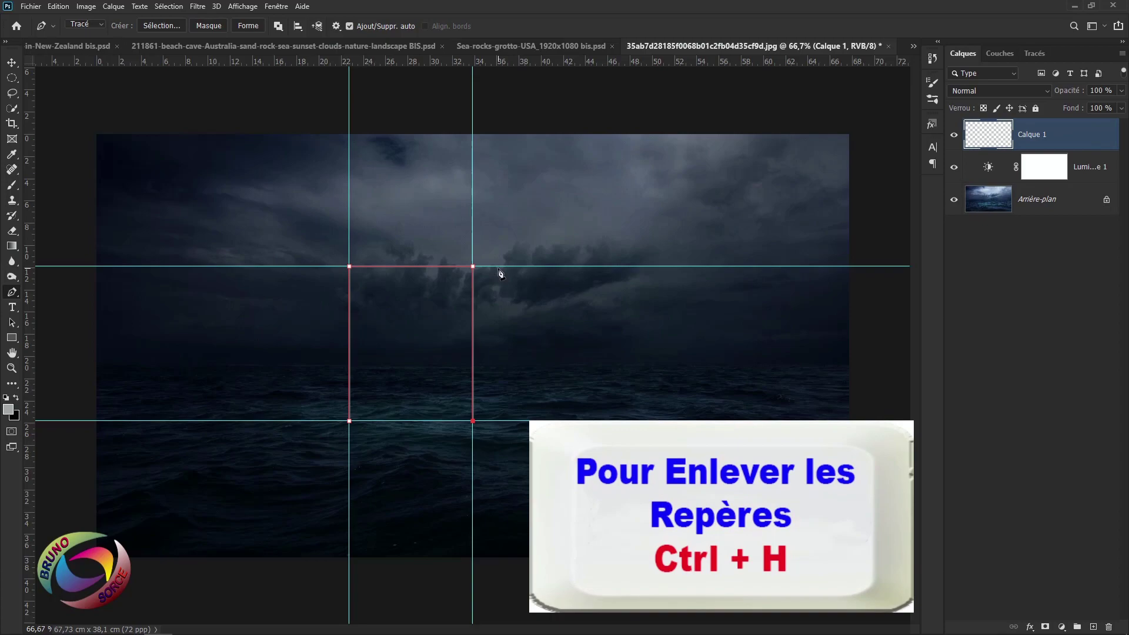
key("ctrl+h")
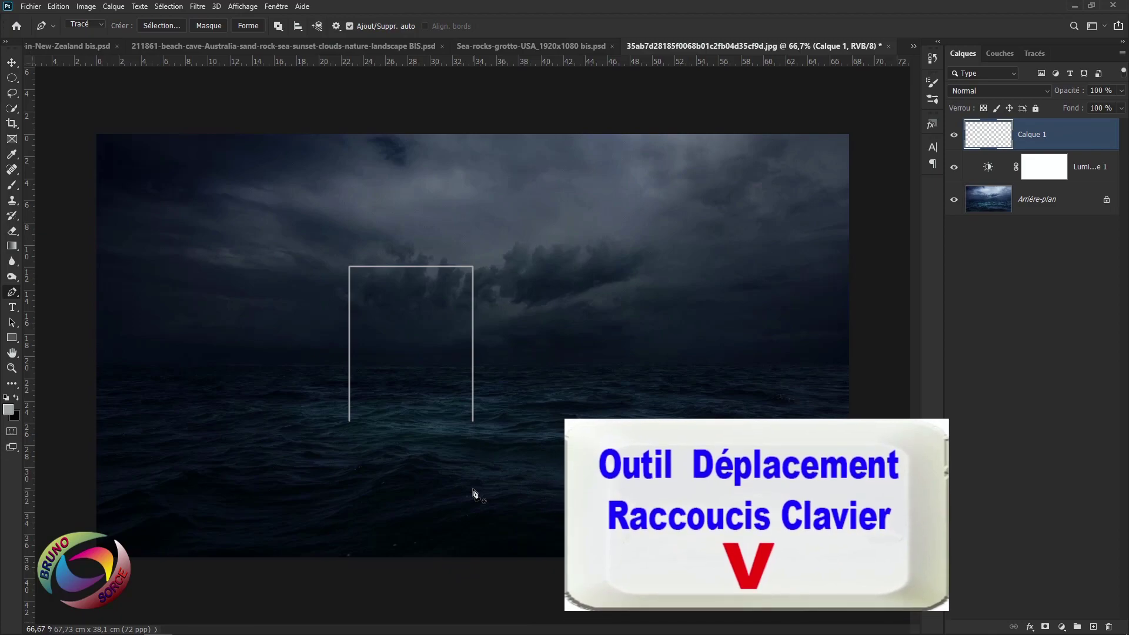
key("v")
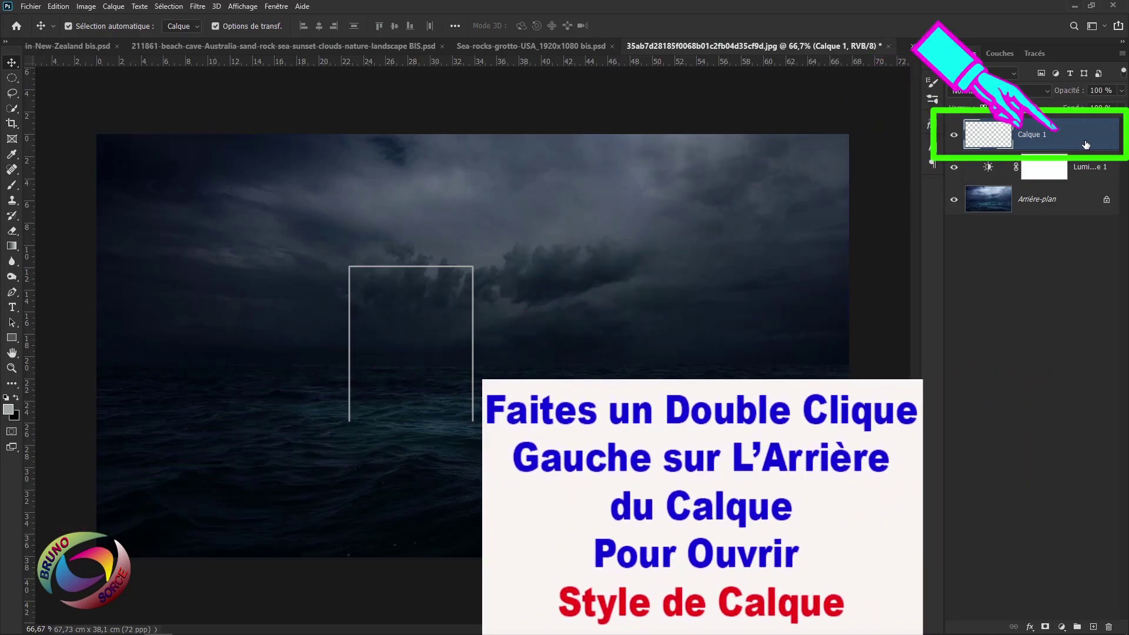
Step: Add a Lueur externe effect to Calque 1 with Normal blending, 80% opacity, 0% noise and red colour fc0202
double_click(1086, 145)
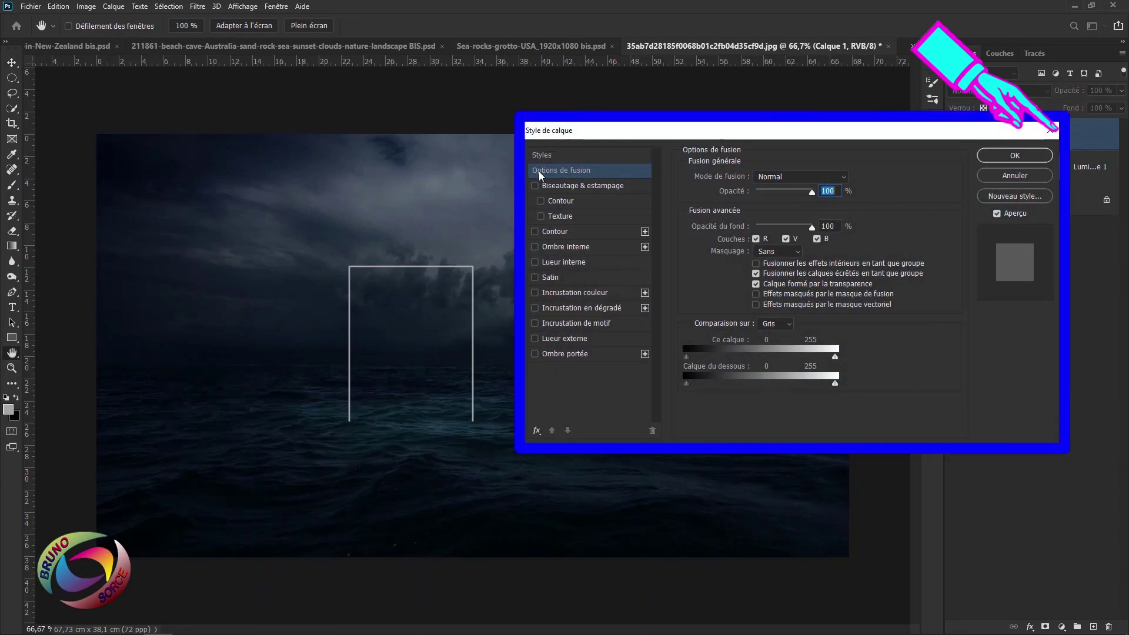
left_click(557, 340)
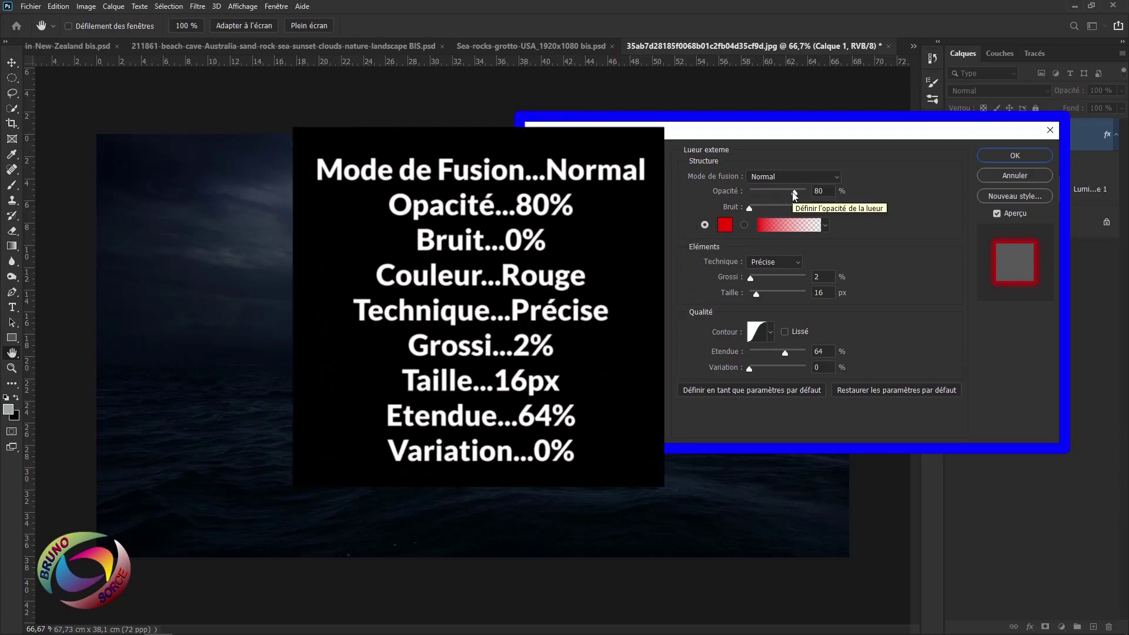
left_click(725, 226)
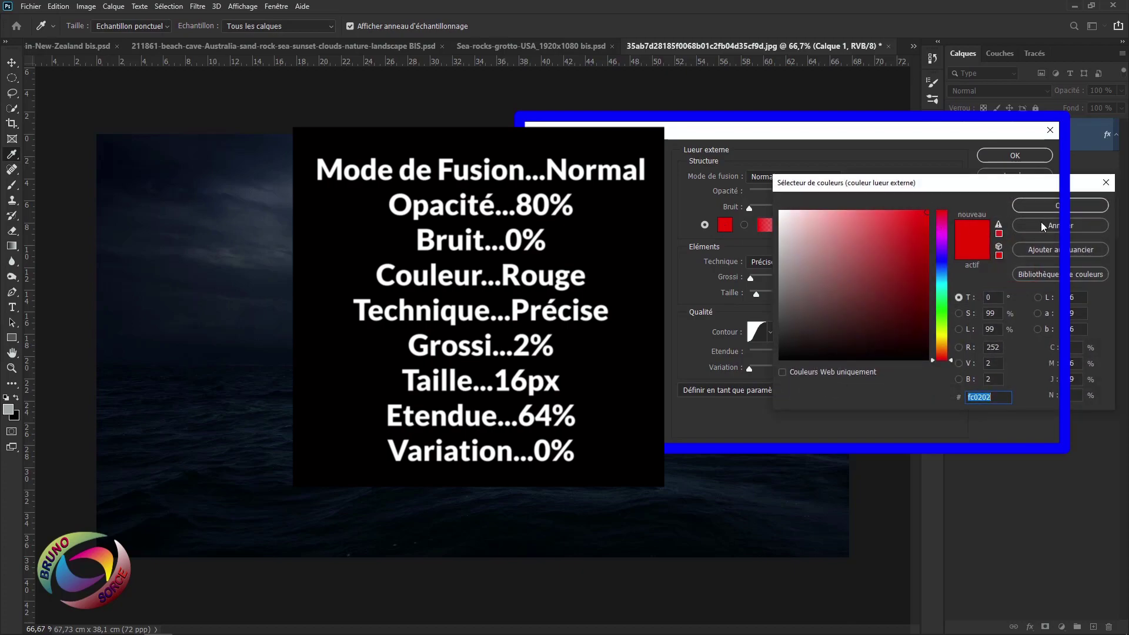
left_click(1042, 205)
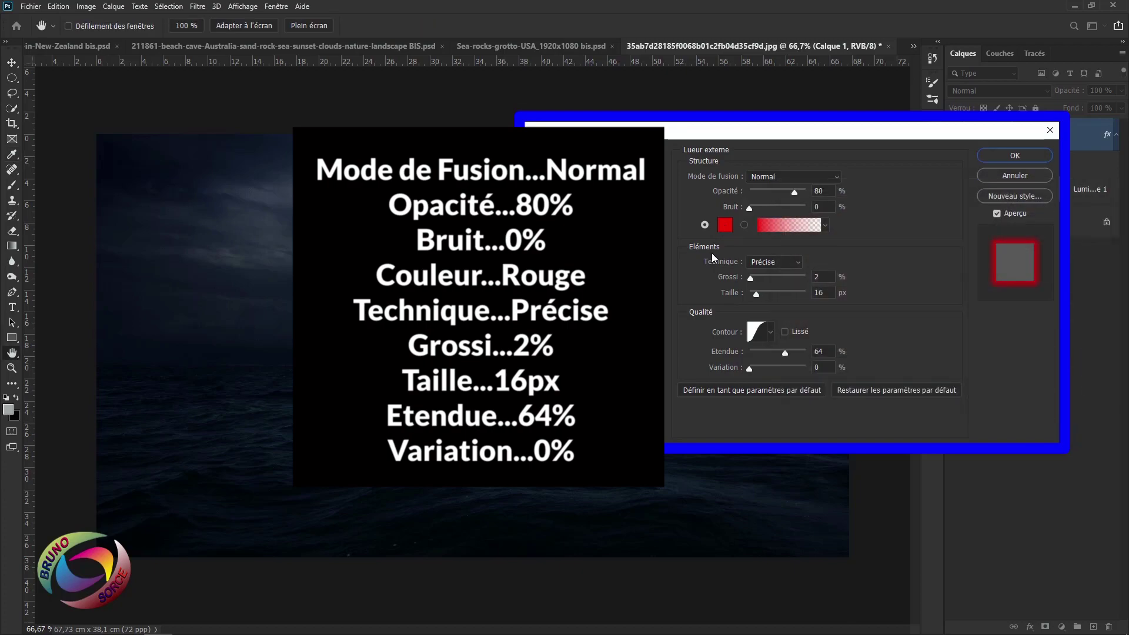
Step: Set the glow to Précise technique, Grossi 2%, Taille 16 px, a curved contour, Etendue 64% and Variation 0%, and apply it
left_click(781, 264)
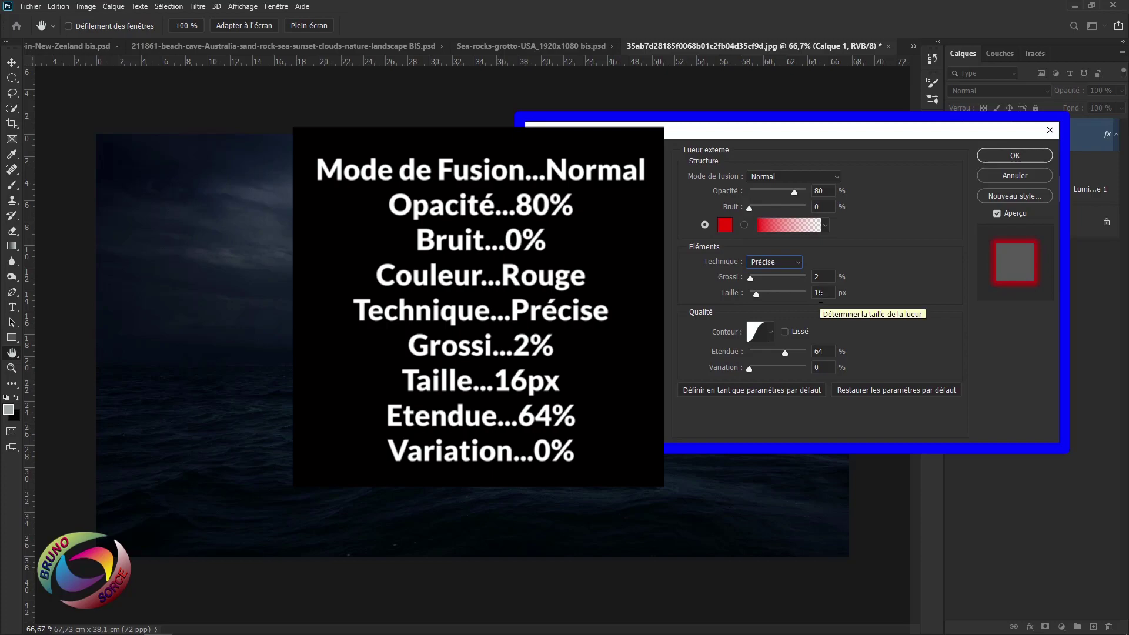
left_click(771, 333)
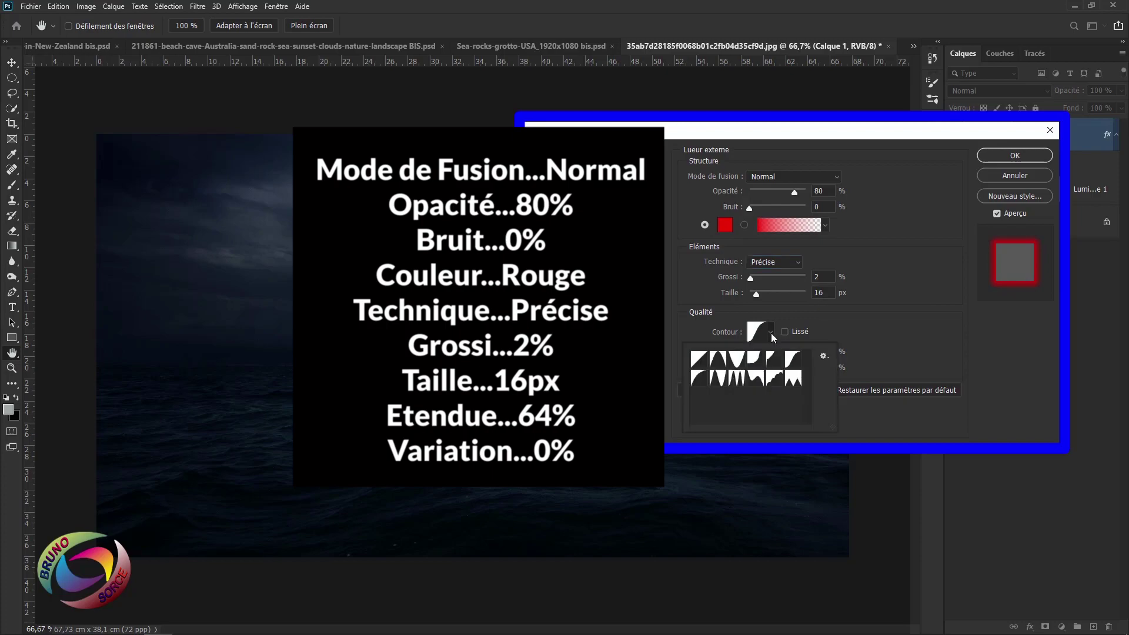
left_click(793, 360)
left_click(787, 339)
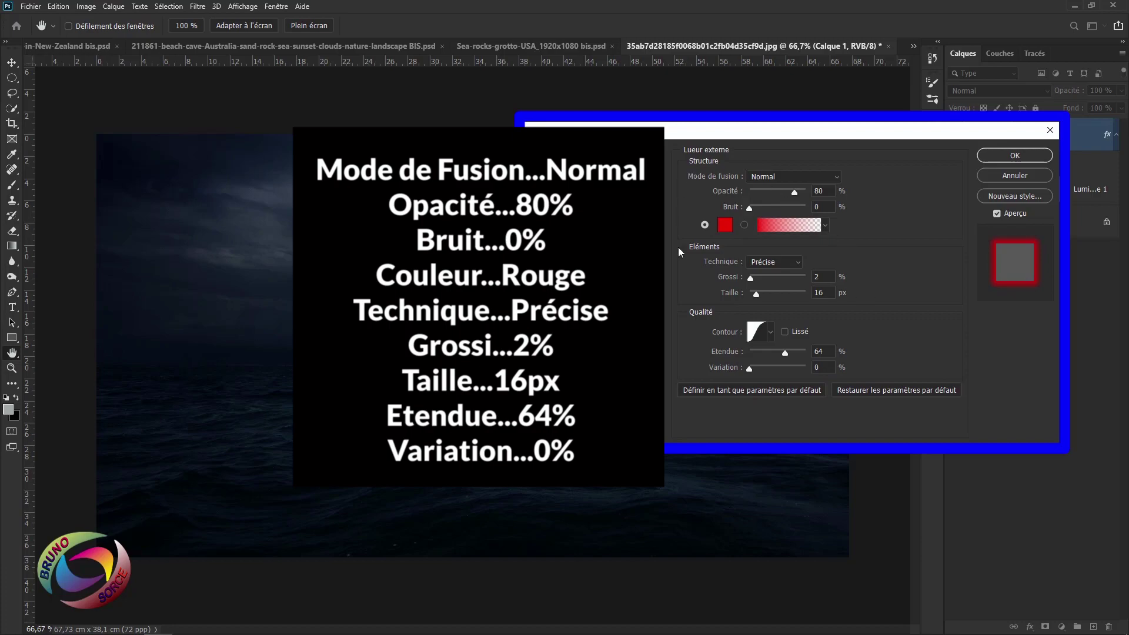
left_click(1001, 155)
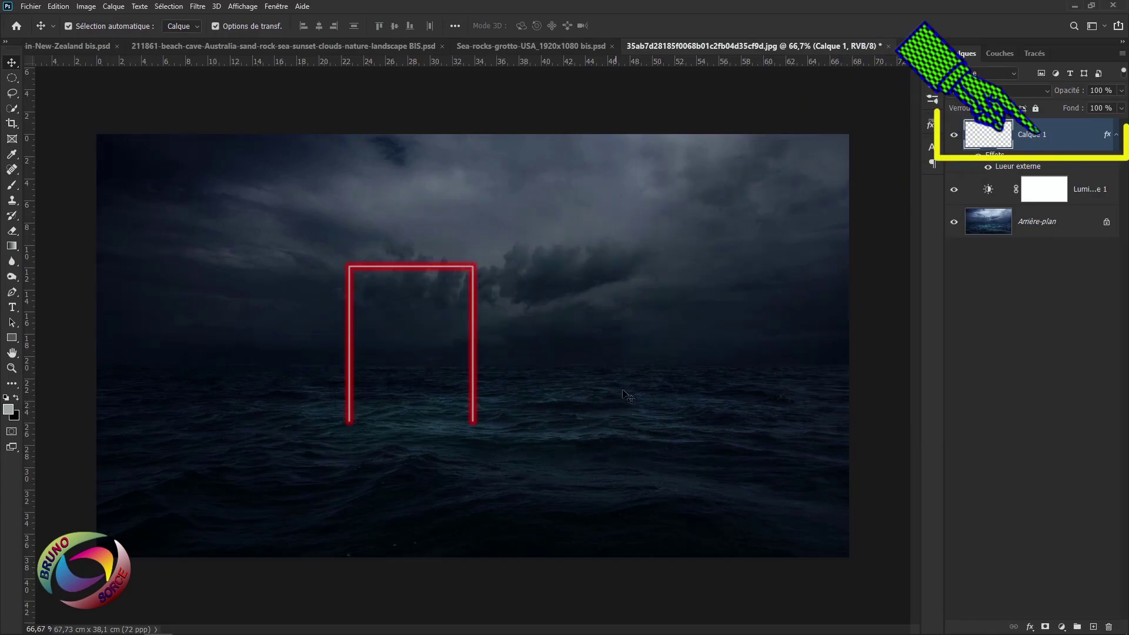
Step: Create a new layer above Calque 1 and set the foreground colour to bright red fd0505
left_click(1093, 628)
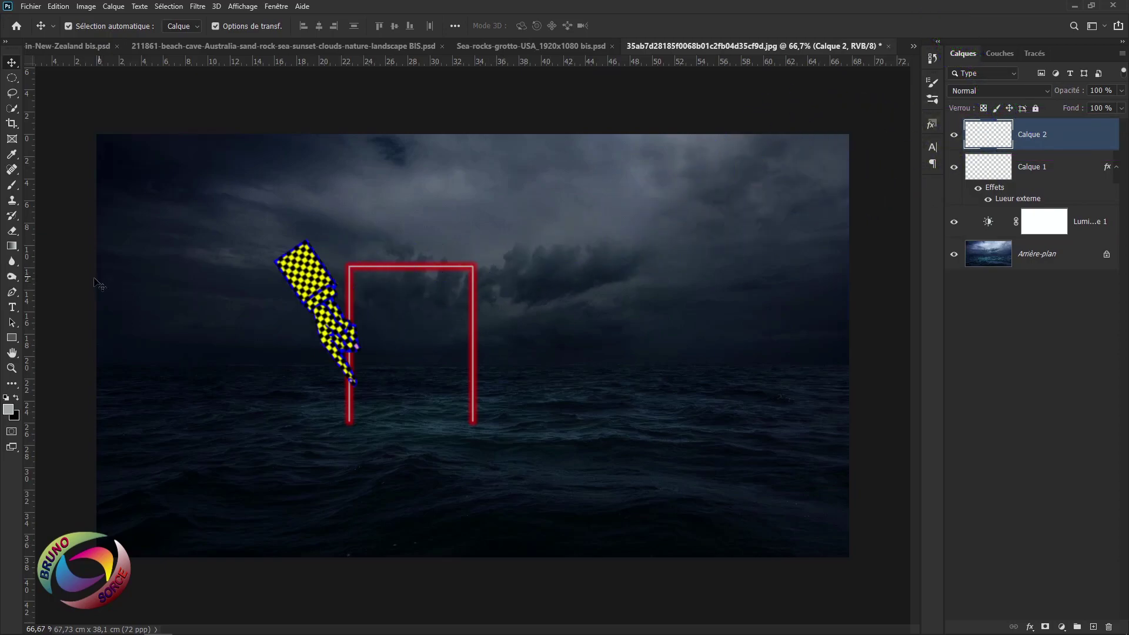
left_click(9, 409)
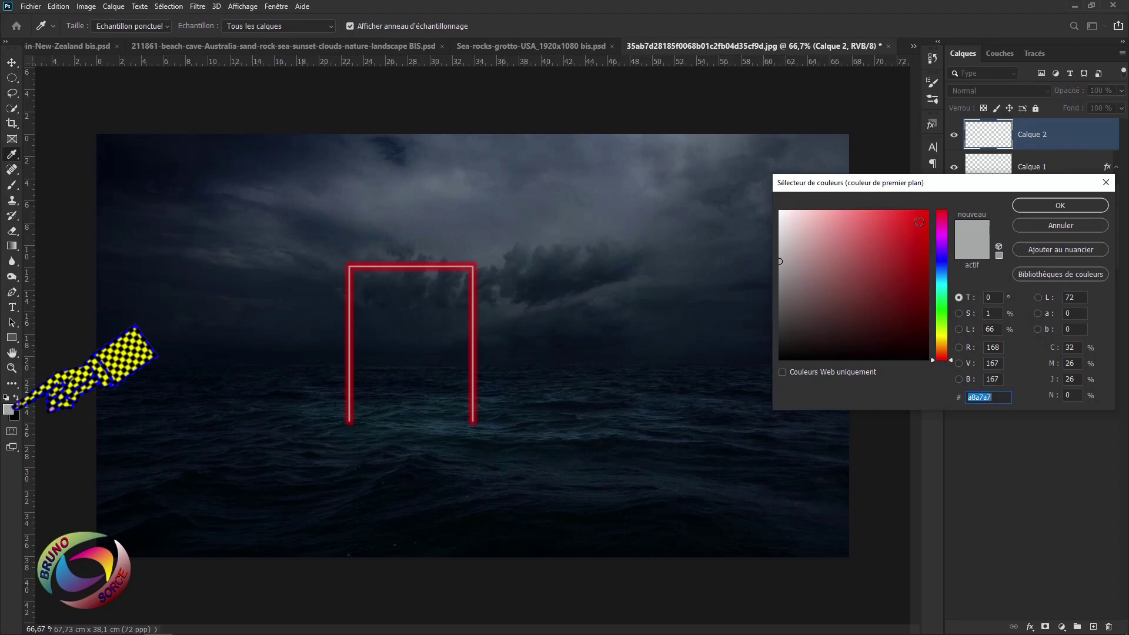
left_click(927, 213)
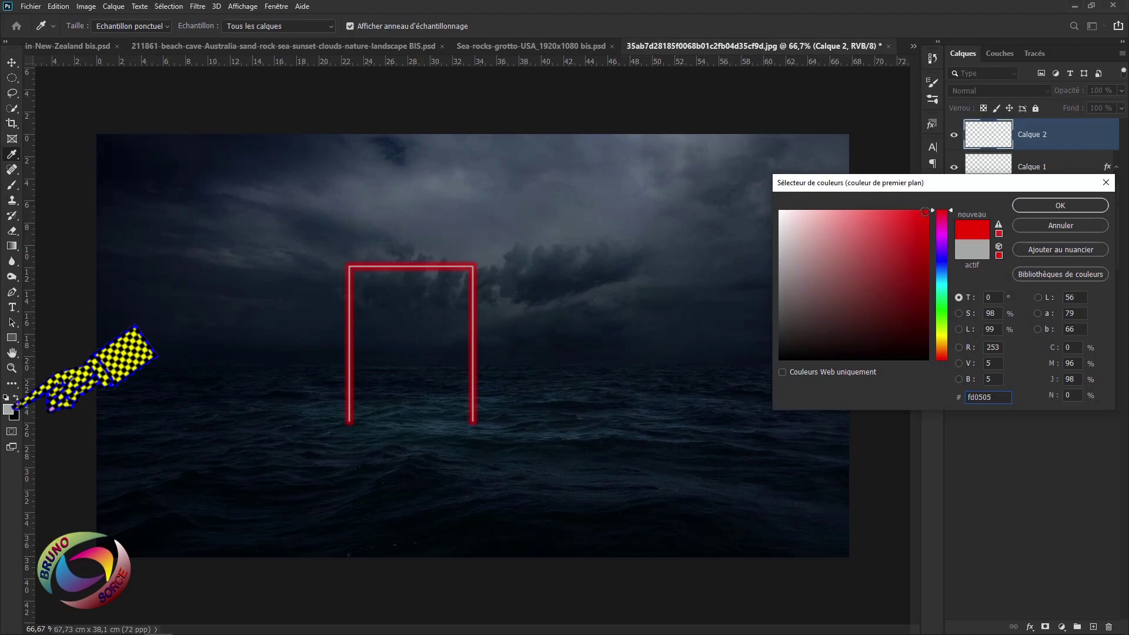
left_click(1041, 207)
key("v")
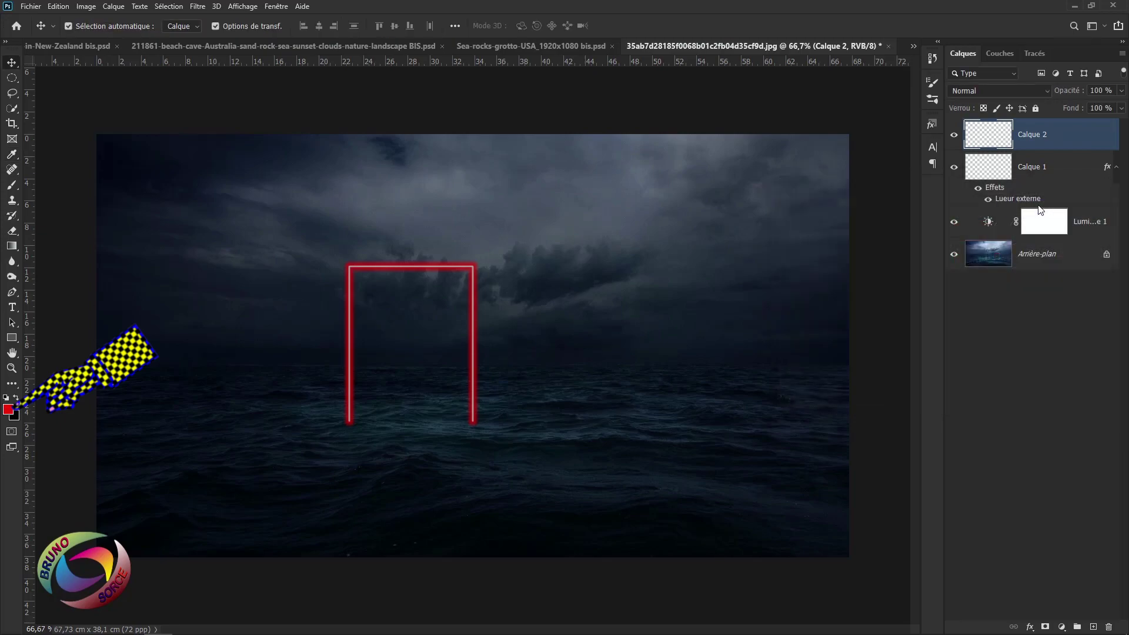
Step: Enlarge the Brush to a soft tip of about 535 px and paint one red dab inside the door frame on Calque 2
left_click(13, 185)
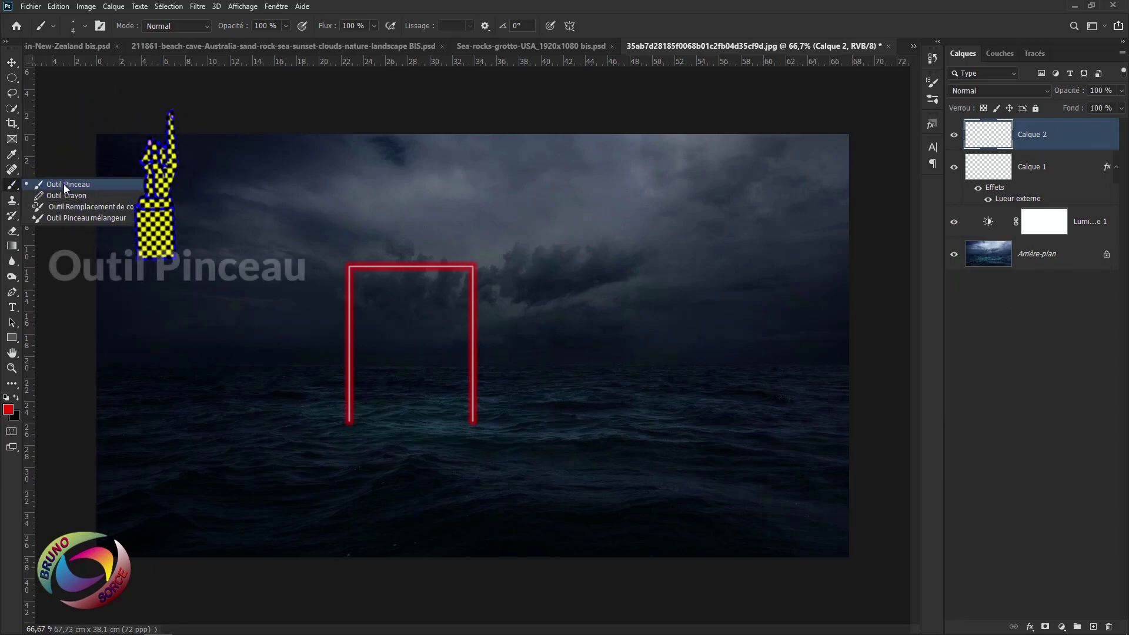
left_click(64, 185)
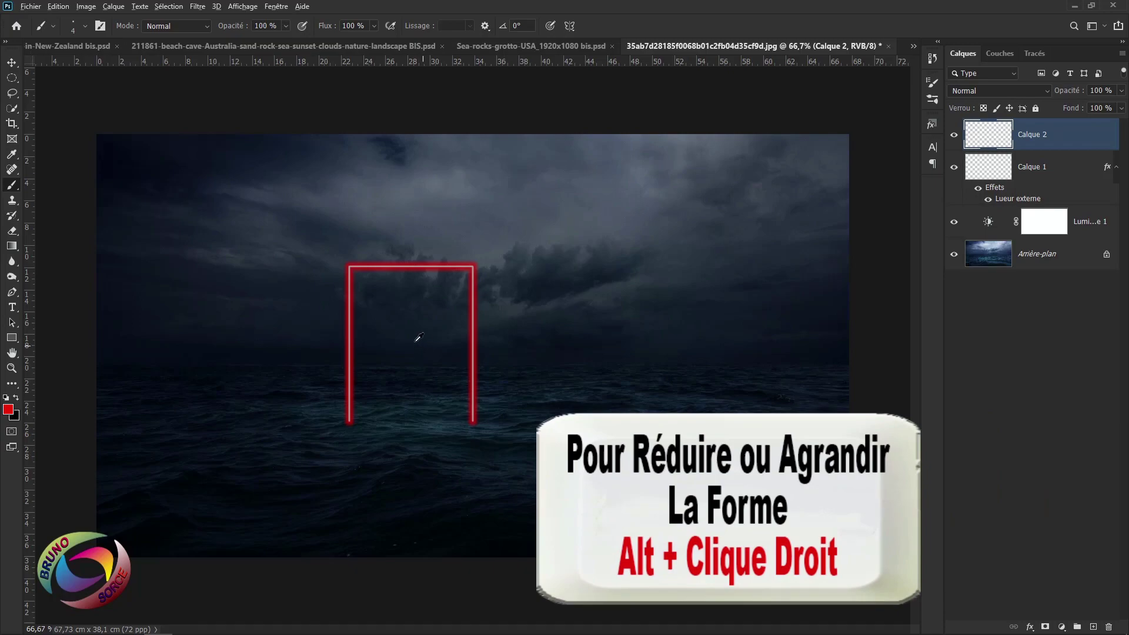
right_click(406, 335, "alt")
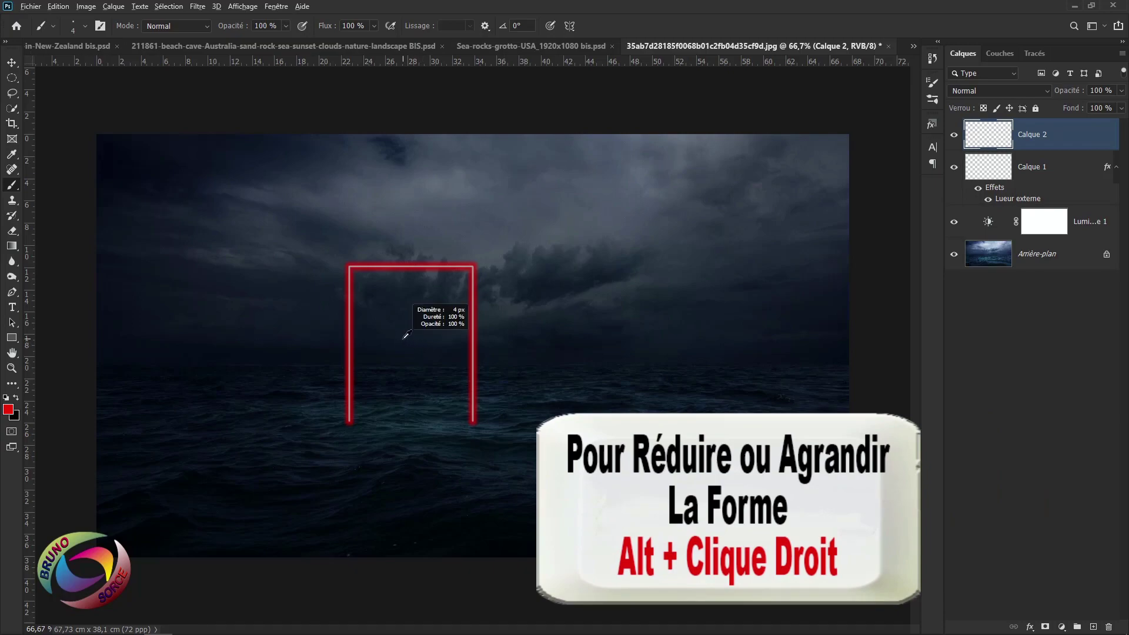
mouse_move(420, 340)
left_mouse_down()
mouse_move(431, 337)
mouse_move(431, 359)
mouse_move(705, 398)
mouse_move(434, 369)
mouse_move(433, 121)
mouse_move(405, 385)
mouse_move(477, 401)
mouse_move(485, 194)
left_mouse_up()
left_click_drag(484, 143, 483, 142)
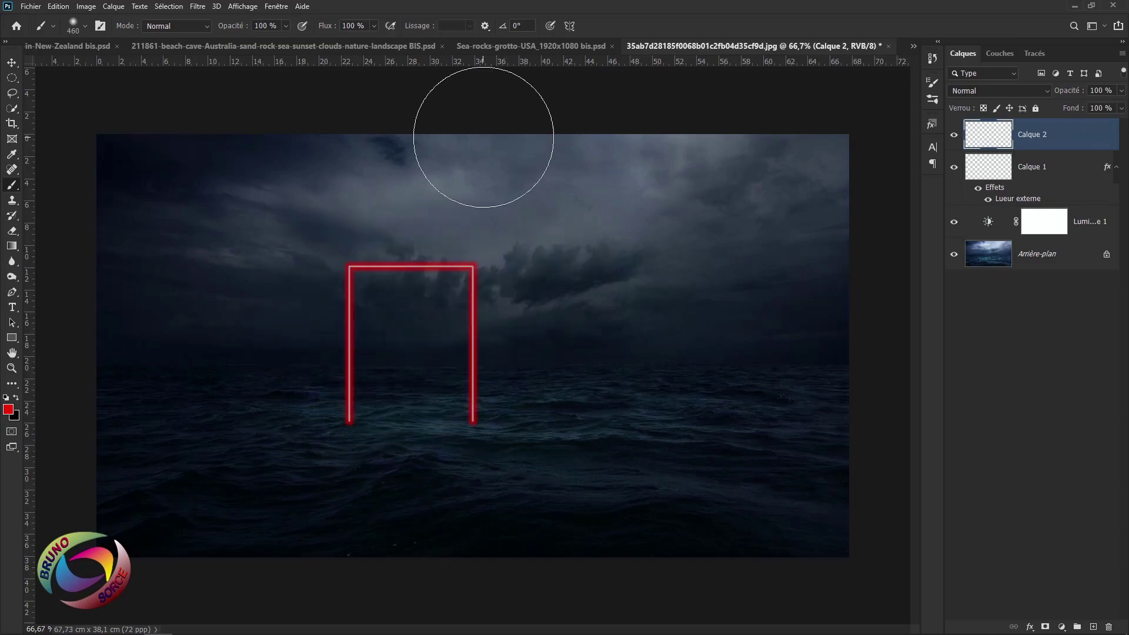
left_click(411, 369)
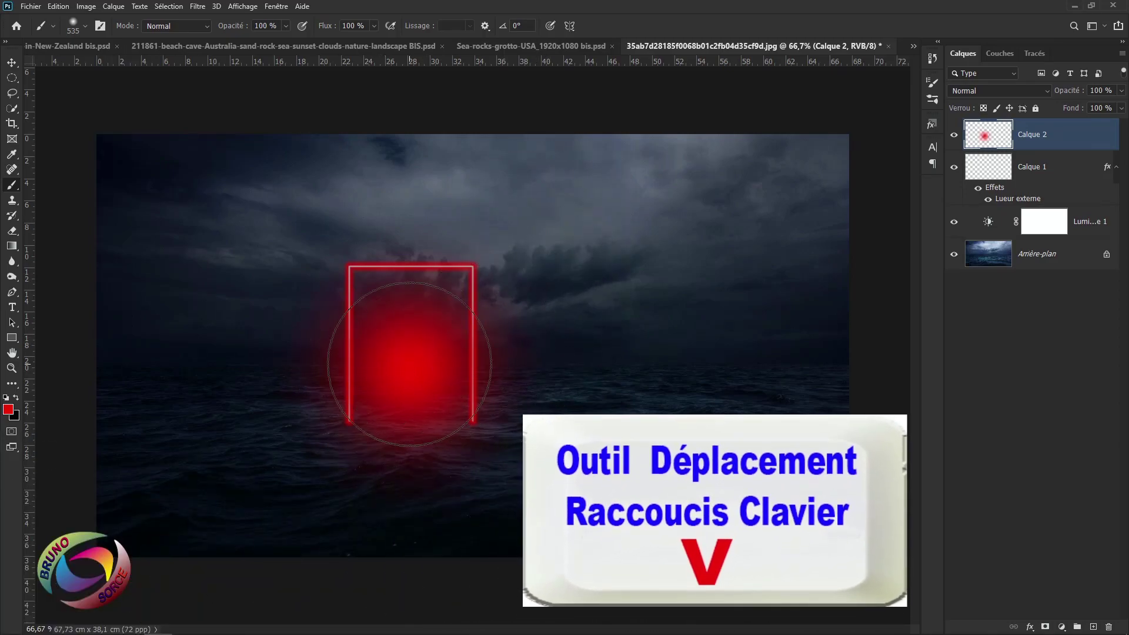
Step: Flatten and widen the red dab to about 147% width and 22% height, and place it across the frame's base on the water
key("v")
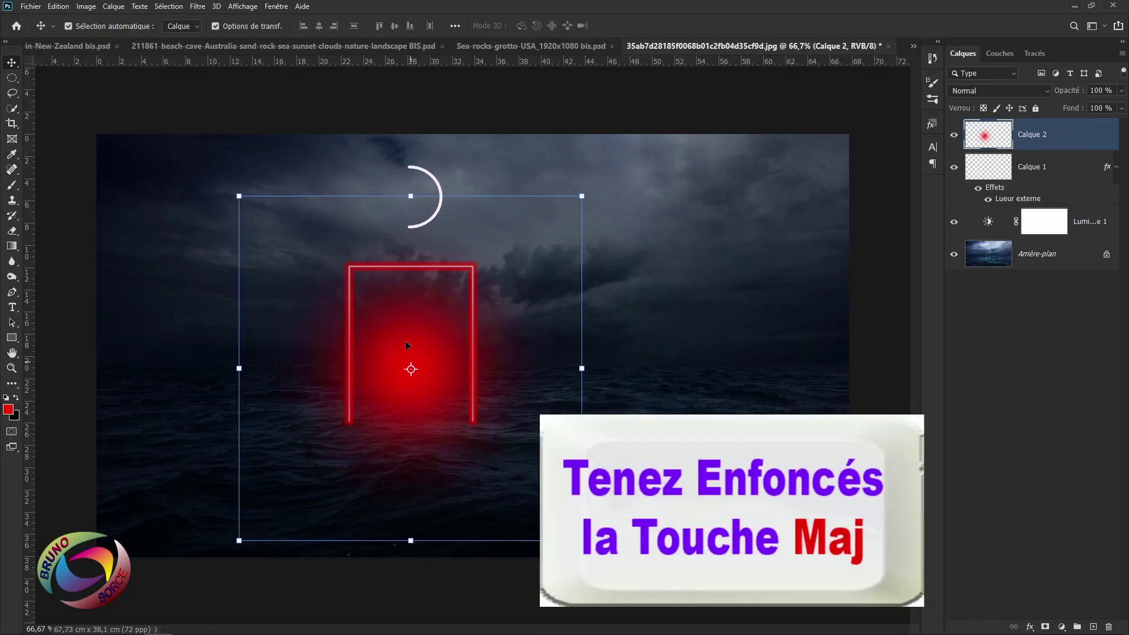
left_click(411, 195)
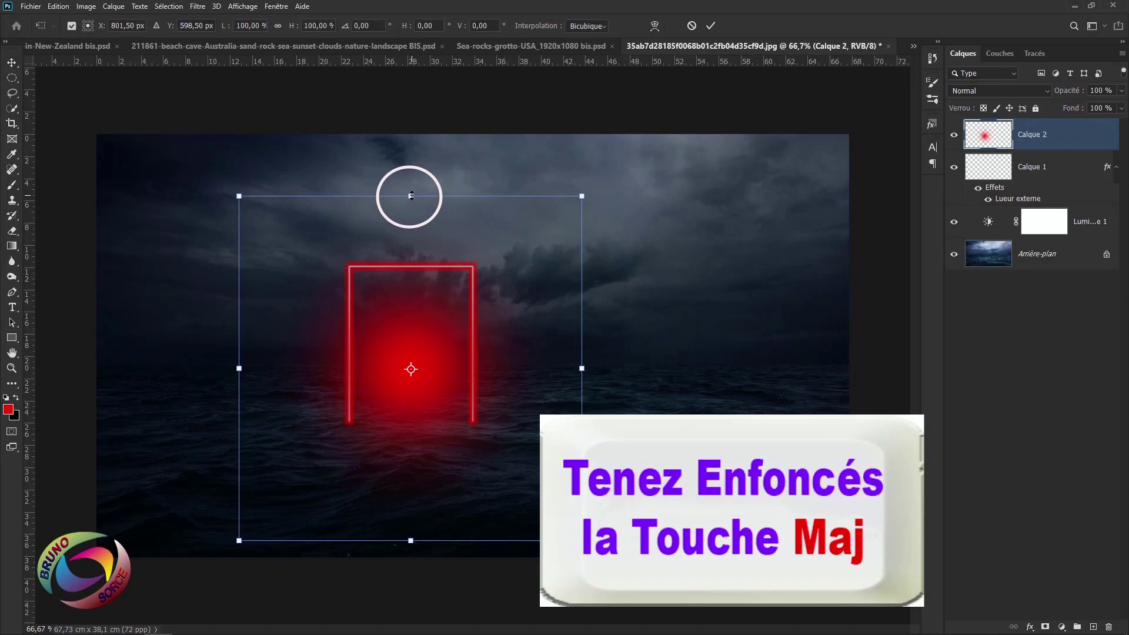
left_click_drag(411, 196, 418, 475)
left_click_drag(590, 518, 665, 509)
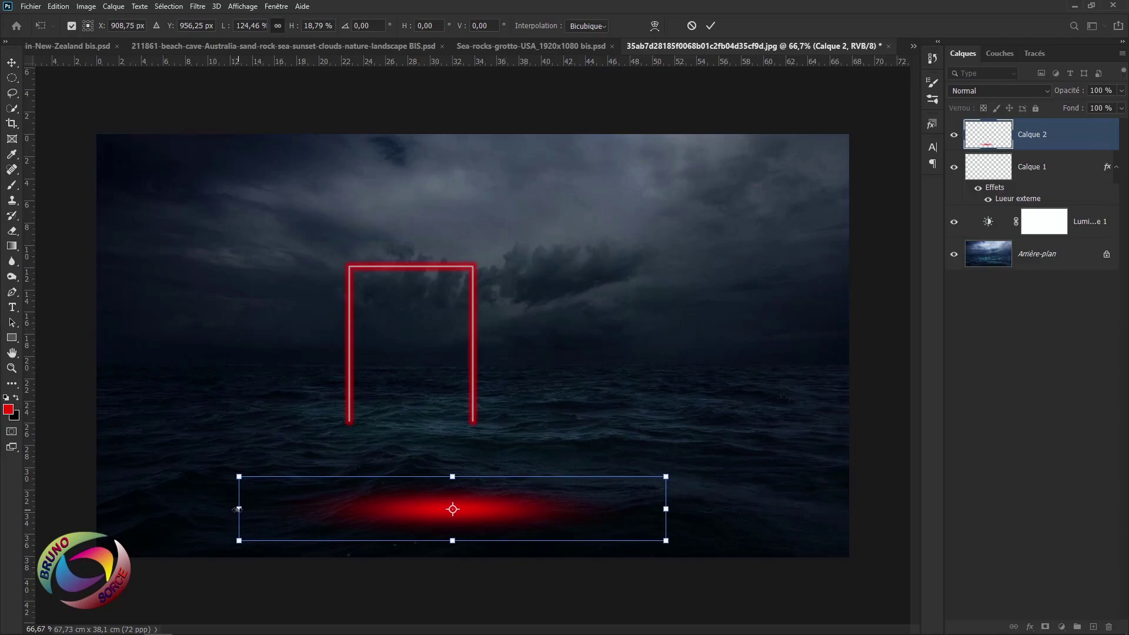
left_click_drag(237, 510, 162, 509)
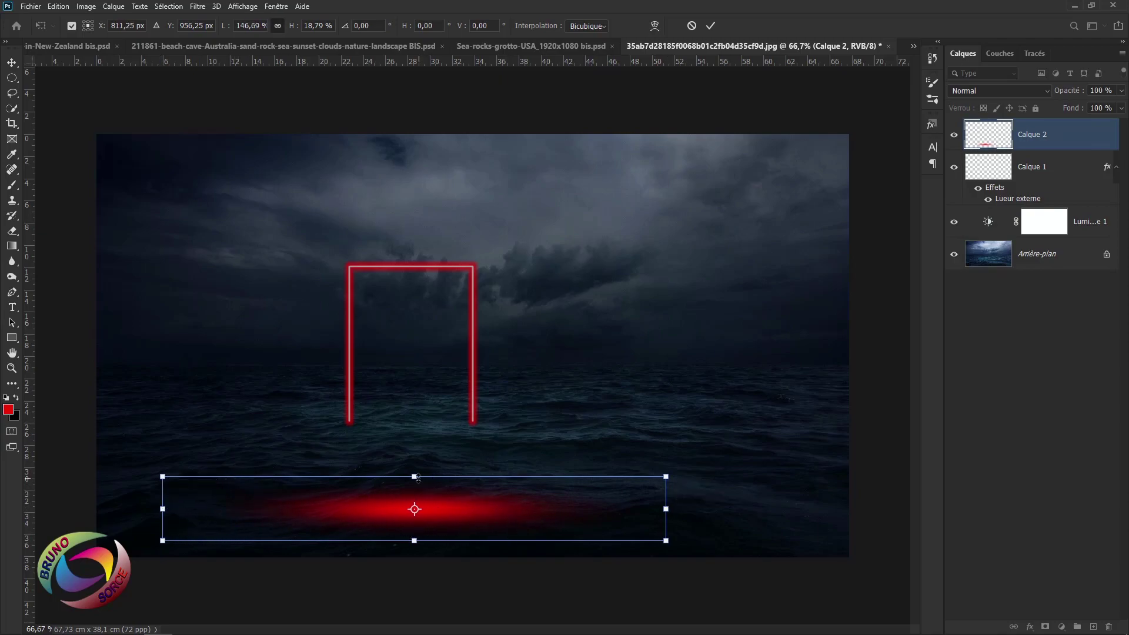
left_click_drag(417, 482, 415, 466)
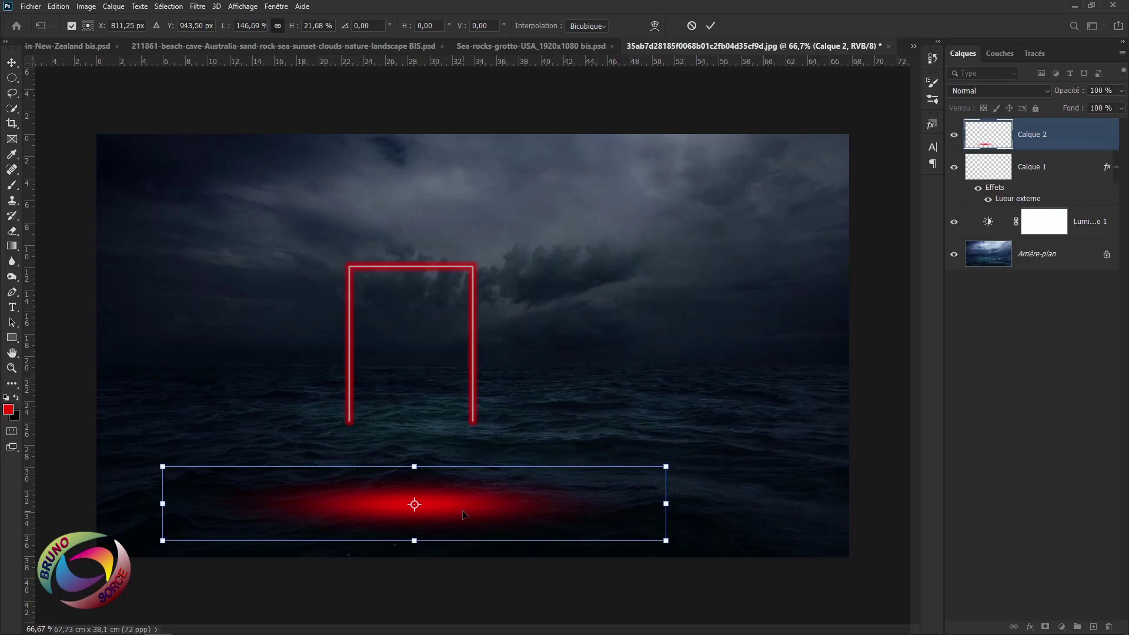
left_click_drag(452, 501, 438, 423)
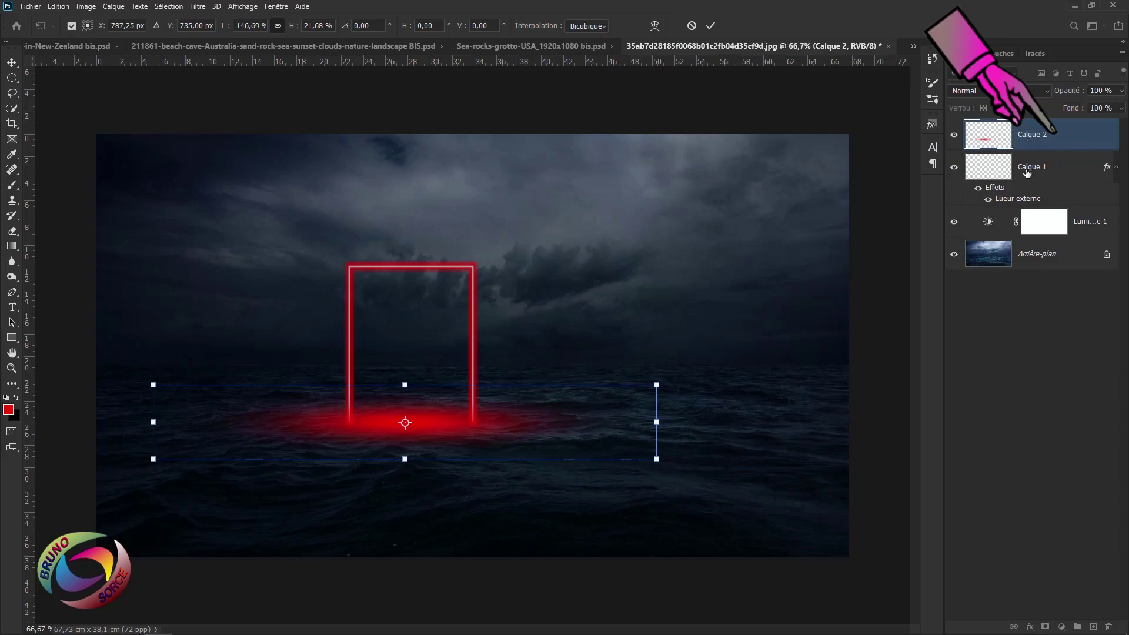
Step: Set Calque 2's blend mode to Couleur and stretch the red reflection to about 171% width and 25% height
left_click(968, 92)
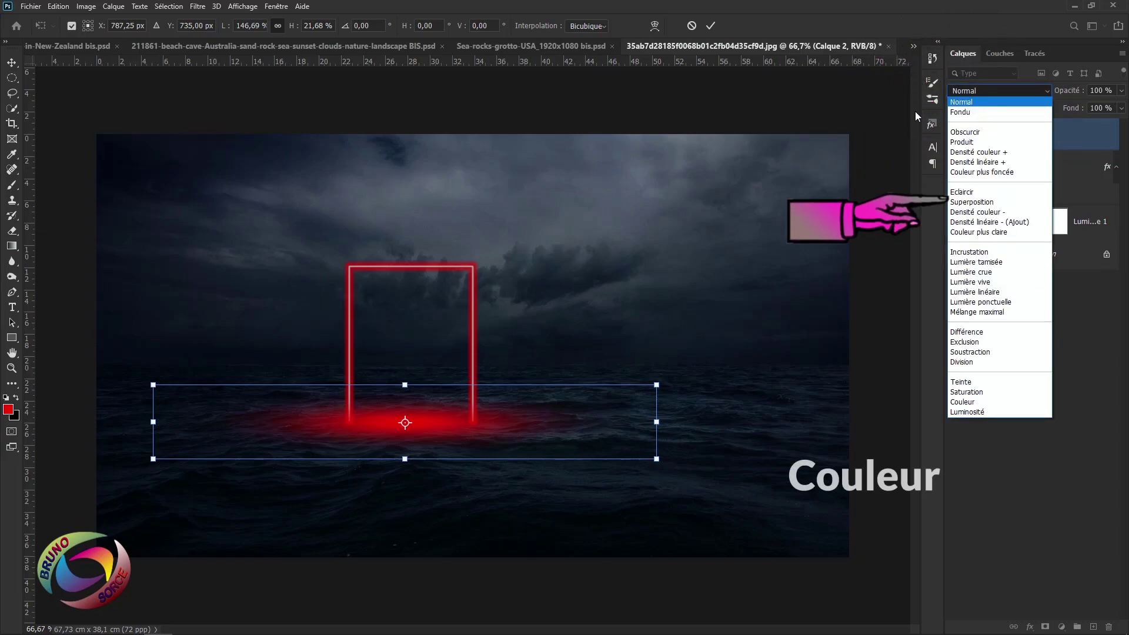
left_click(963, 402)
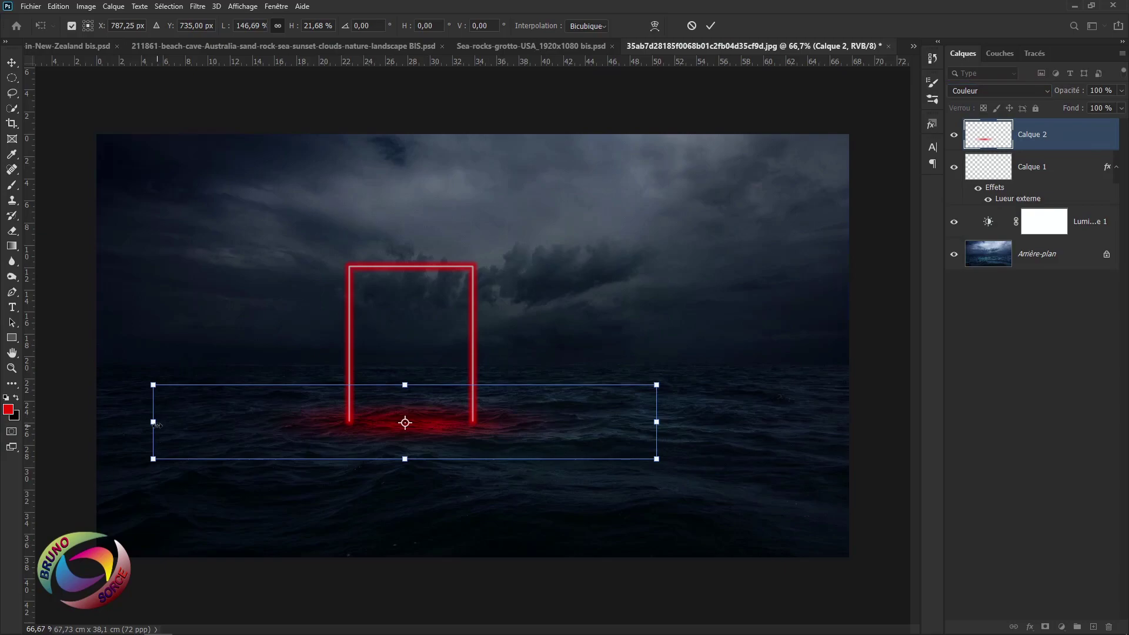
left_click_drag(153, 421, 113, 422)
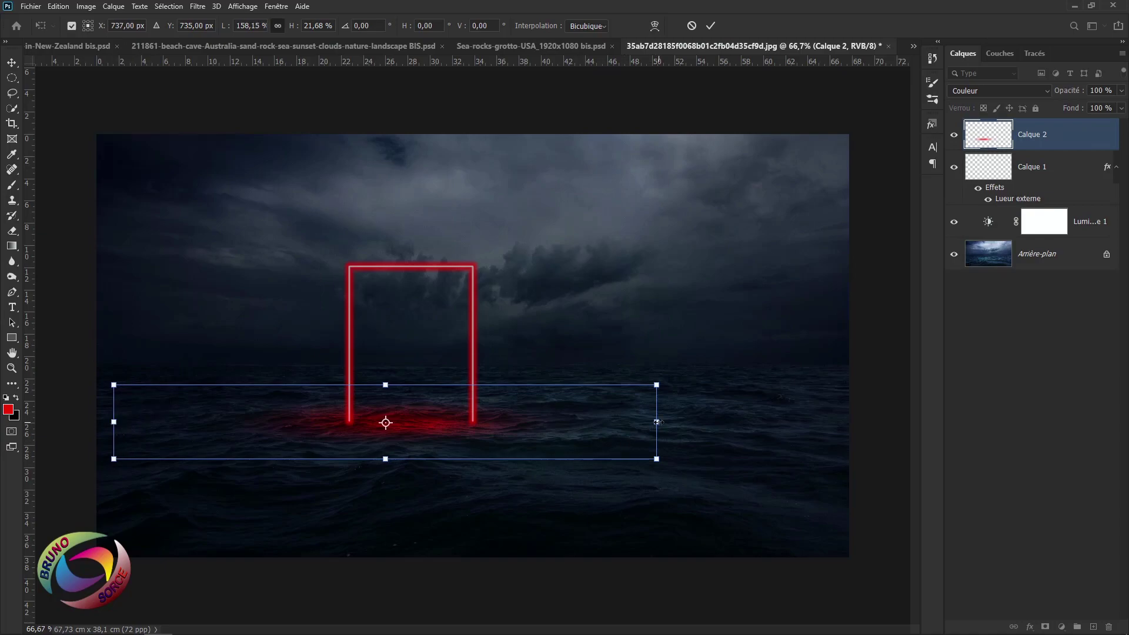
left_click_drag(658, 422, 701, 422)
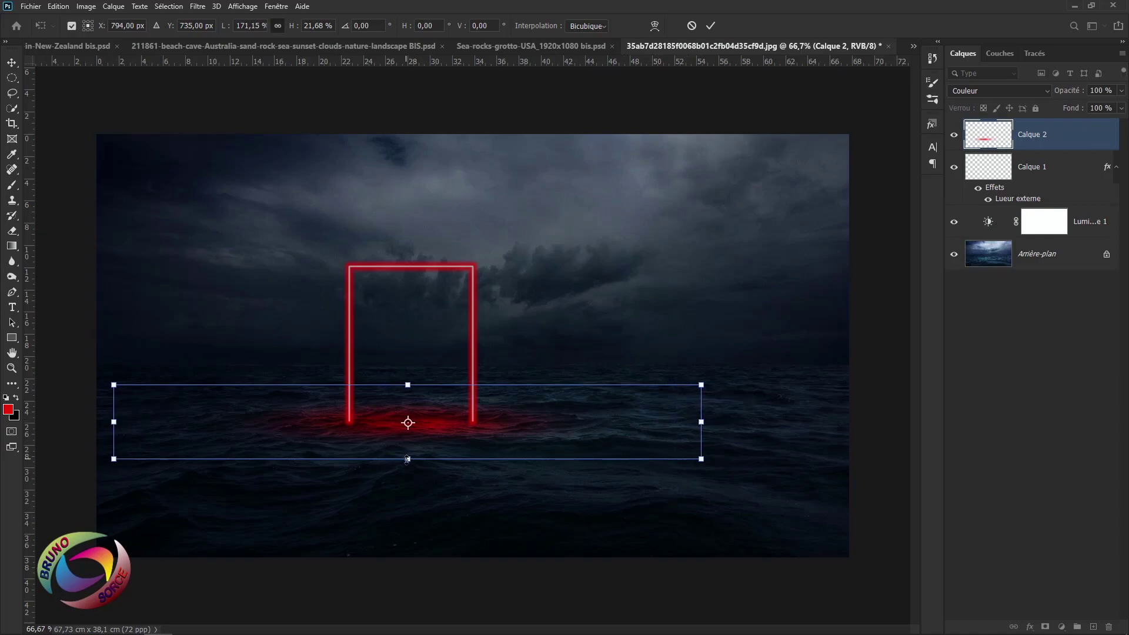
left_click_drag(408, 460, 408, 471)
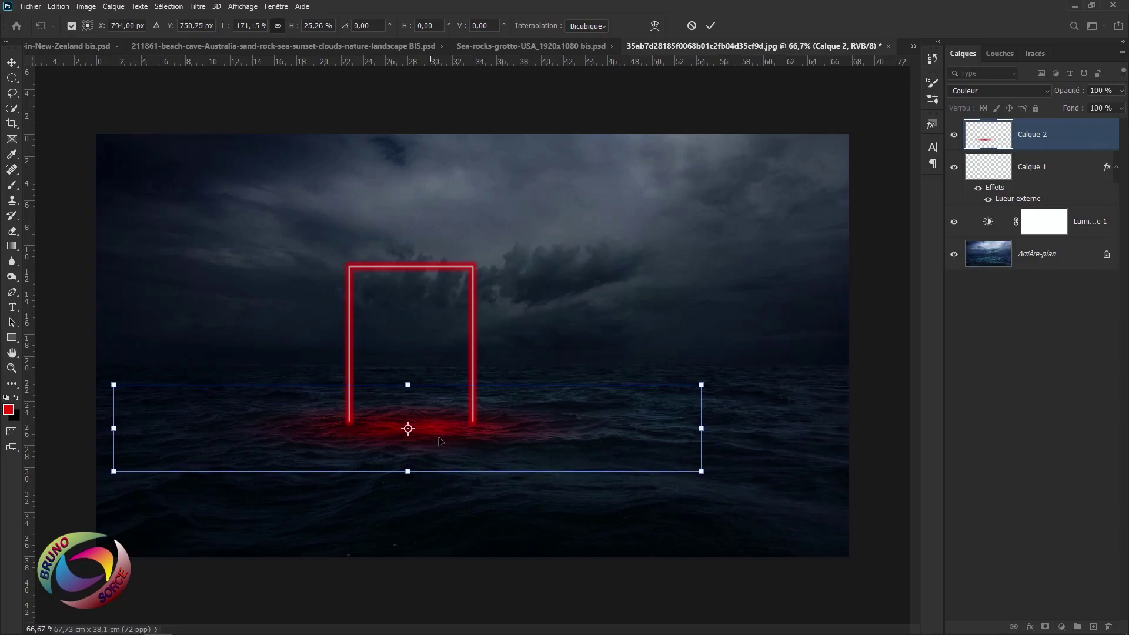
Step: Nudge the red reflection slightly up and left beneath the door frame and apply the transformation
left_click_drag(441, 427, 444, 422)
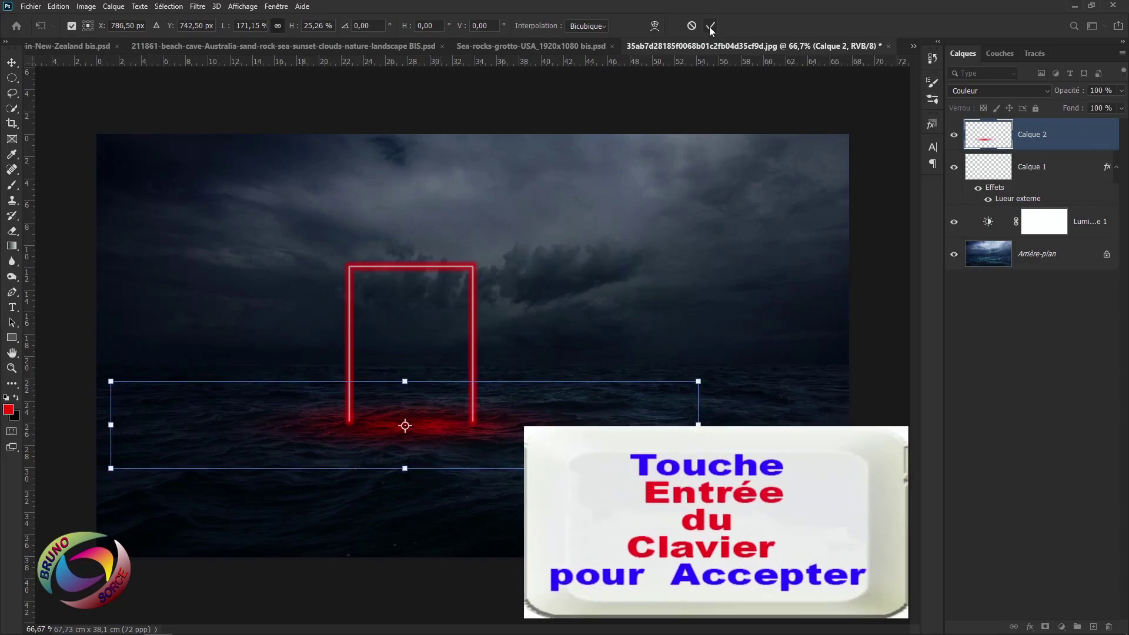
key("Return")
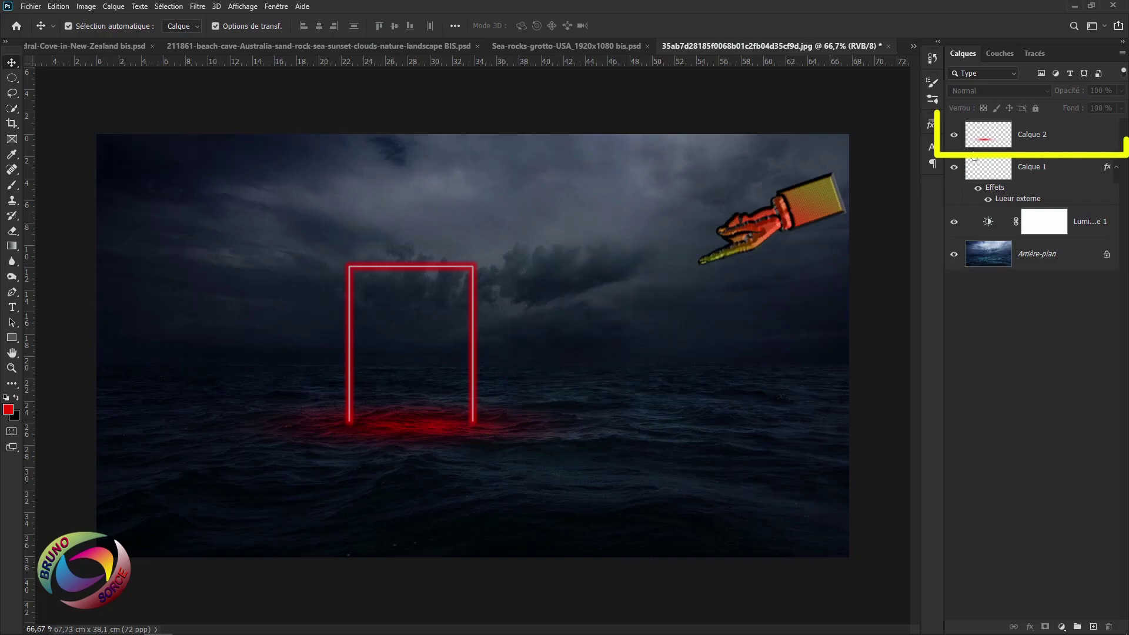
Step: Create a new layer above Calque 2 and set the Brush to 5% opacity and 10% flow
left_click(1065, 139)
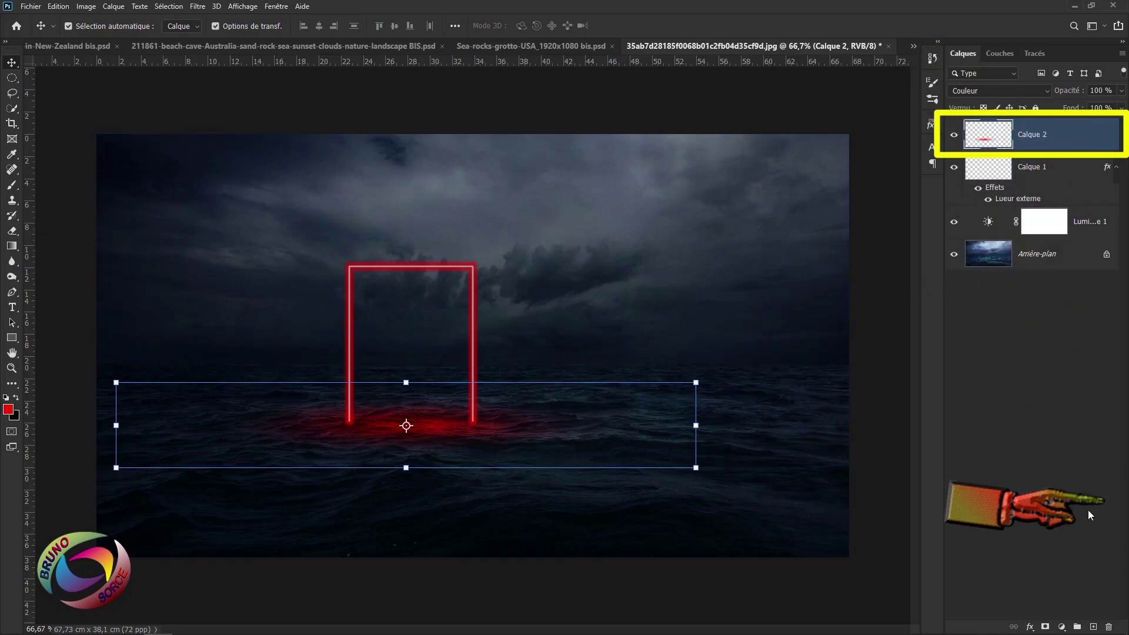
left_click(1092, 627)
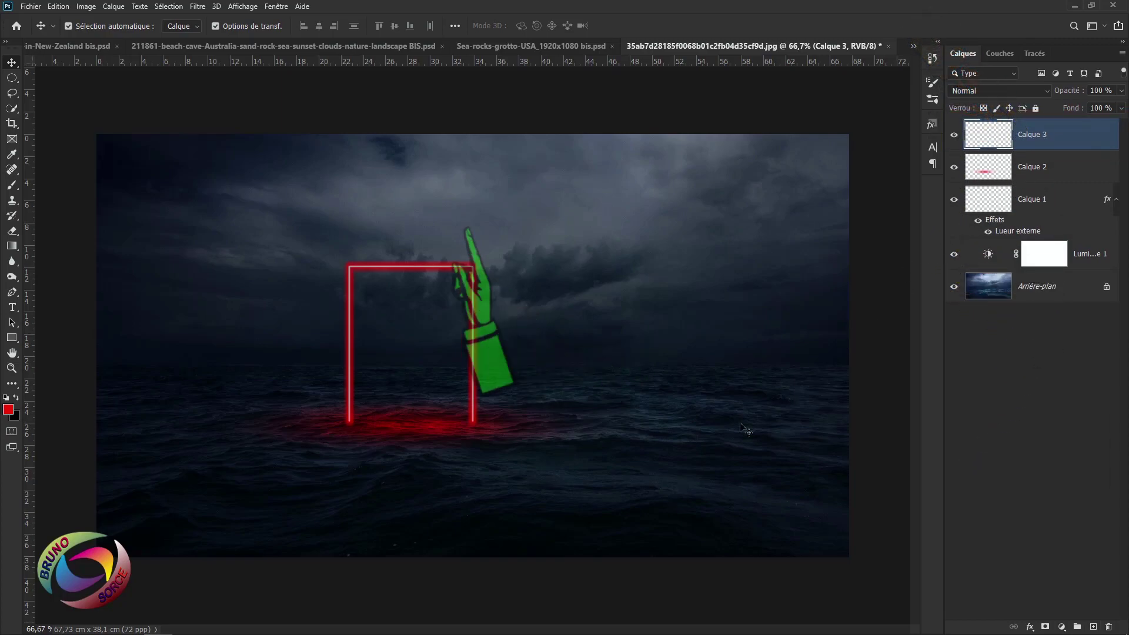
left_click(12, 184)
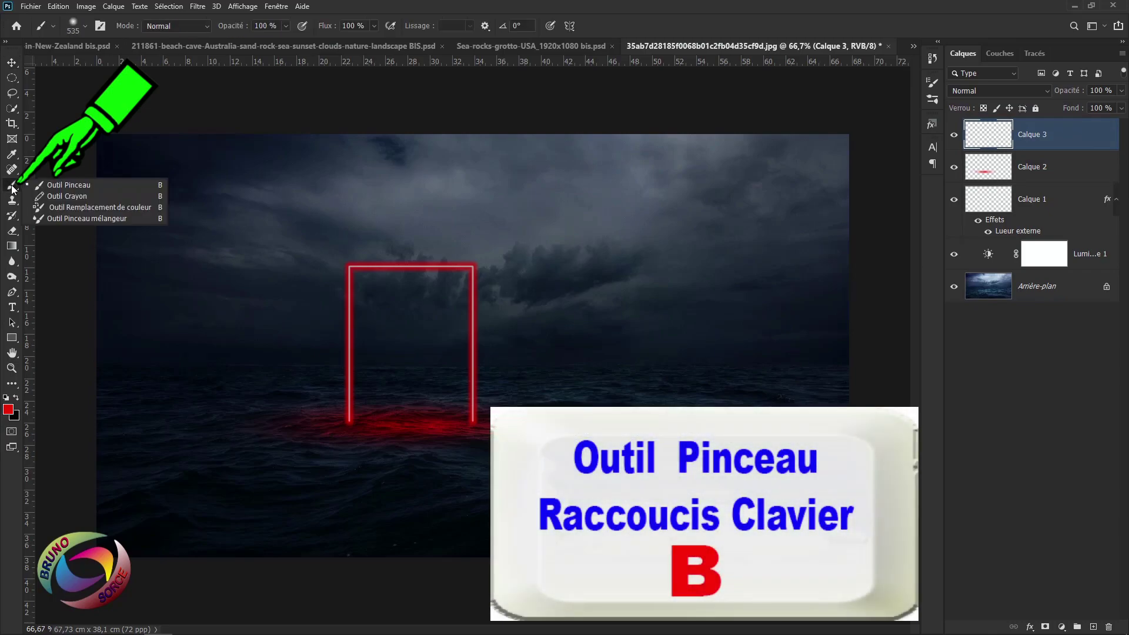
left_click(69, 186)
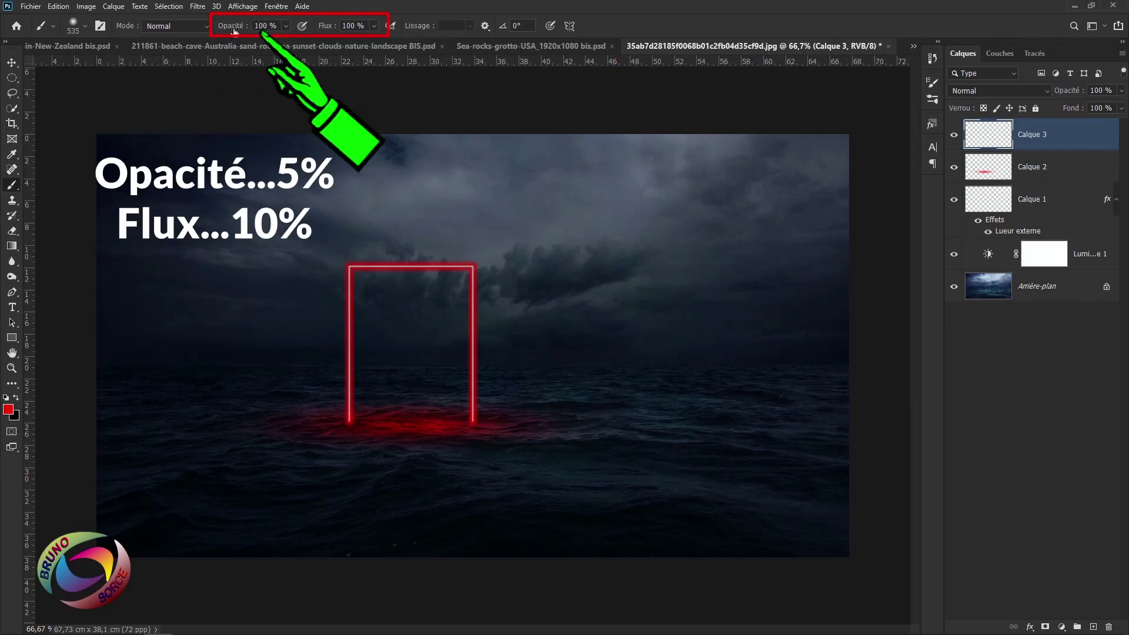
left_click_drag(234, 29, 181, 32)
left_click_drag(325, 28, 271, 28)
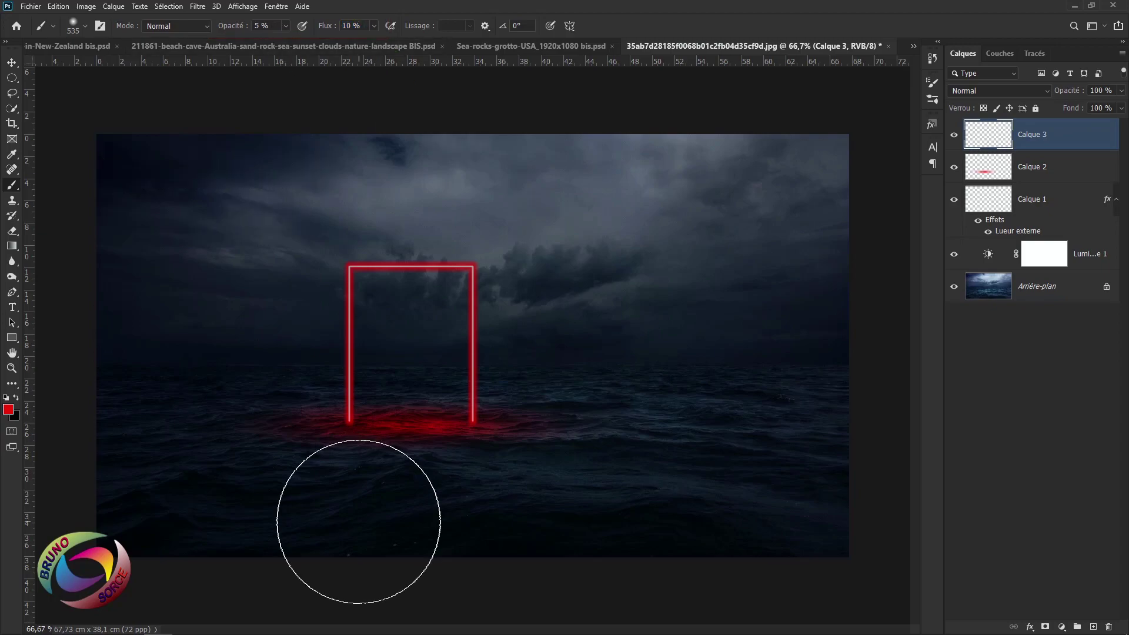
Step: Paint a faint red tint over the water in front of the door on Calque 3 and set the layer's opacity to 77%
mouse_move(270, 477)
left_mouse_down()
mouse_move(287, 504)
mouse_move(315, 485)
mouse_move(385, 493)
mouse_move(407, 519)
mouse_move(414, 504)
mouse_move(442, 508)
mouse_move(473, 537)
mouse_move(487, 478)
mouse_move(443, 445)
mouse_move(474, 480)
mouse_move(565, 492)
mouse_move(672, 571)
mouse_move(318, 571)
mouse_move(303, 531)
mouse_move(348, 514)
mouse_move(195, 555)
mouse_move(367, 468)
mouse_move(488, 477)
left_mouse_up()
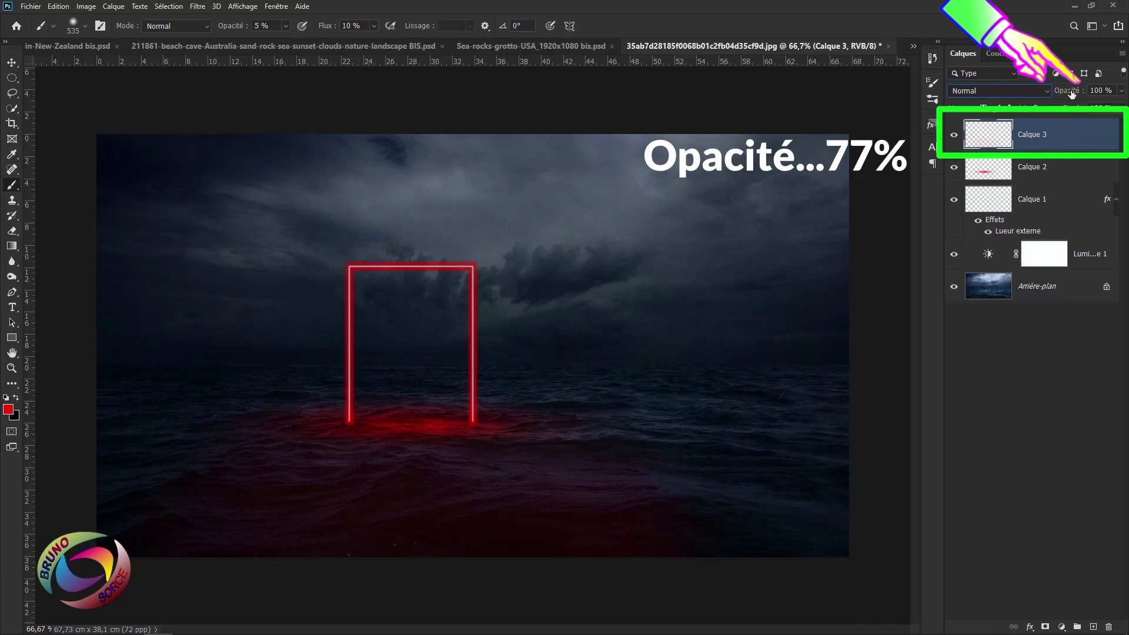
left_click_drag(1071, 93, 1059, 93)
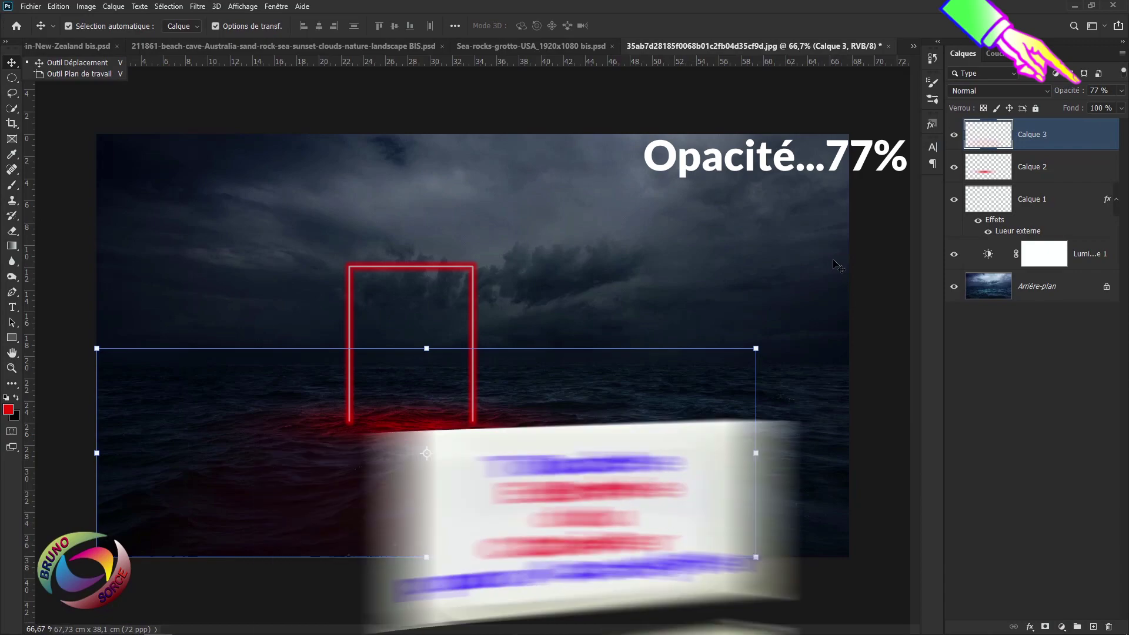
key("Return")
left_click(881, 272)
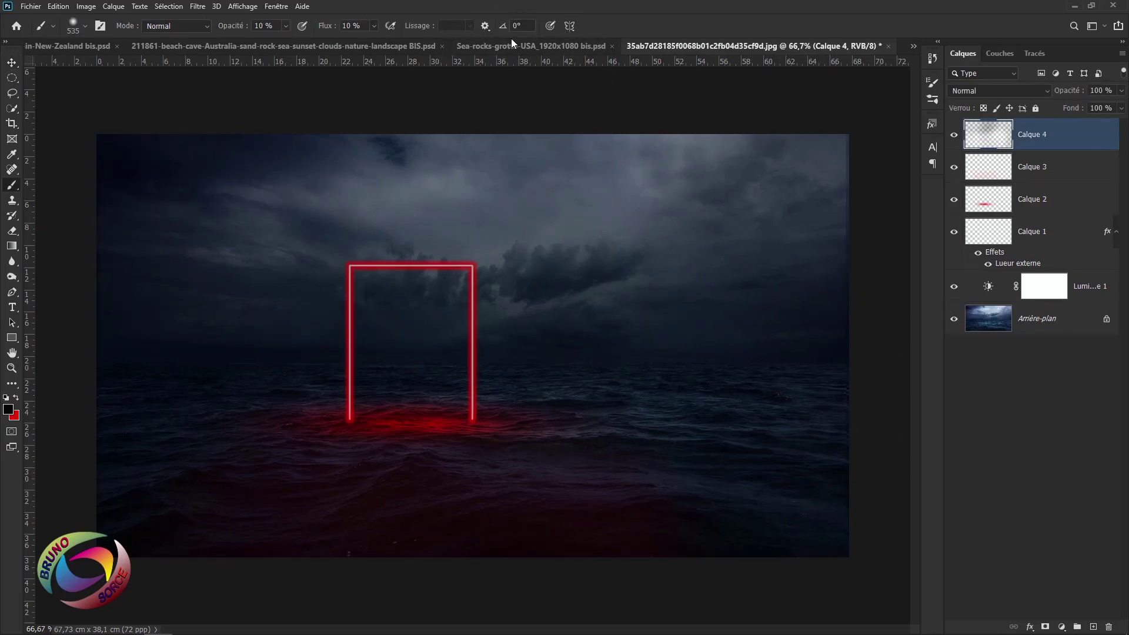
left_click(512, 47)
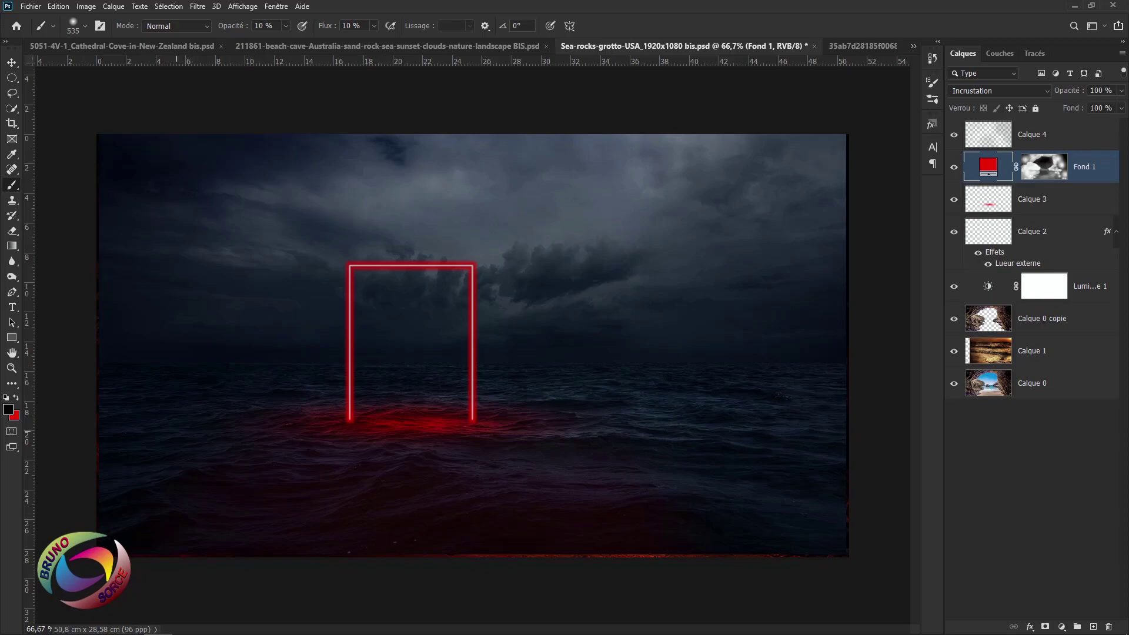
left_click(866, 47)
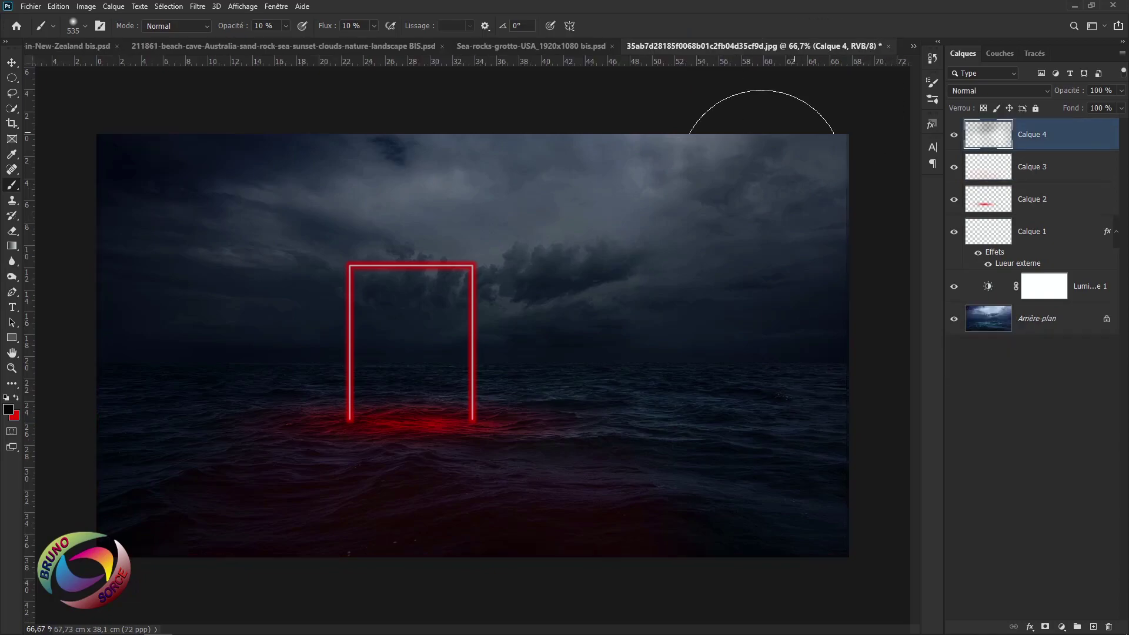
left_click(12, 63)
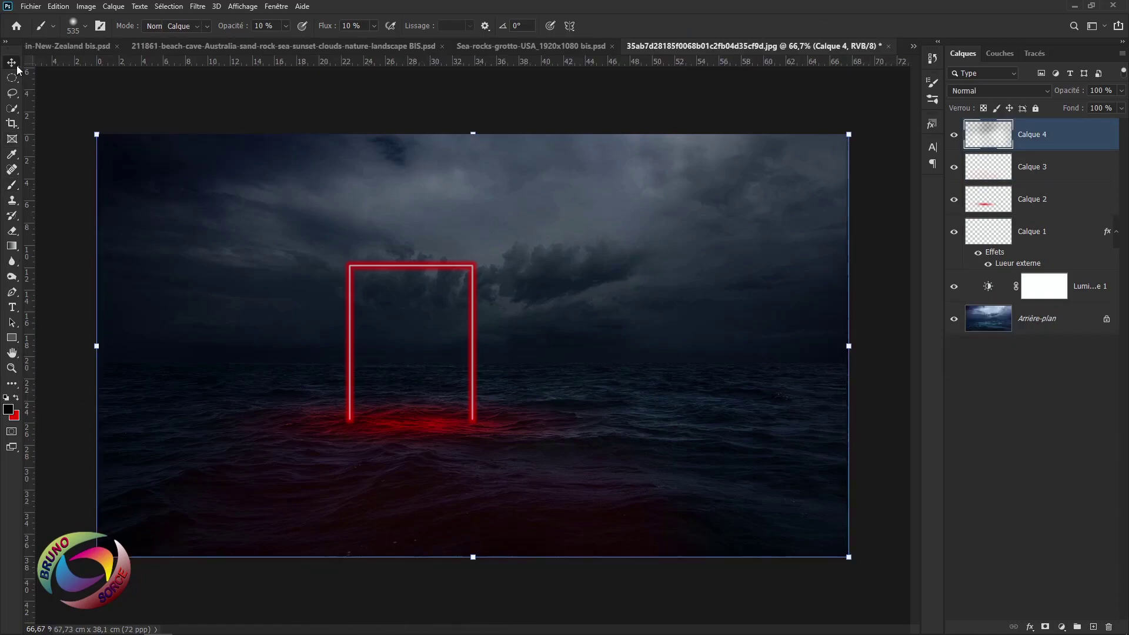